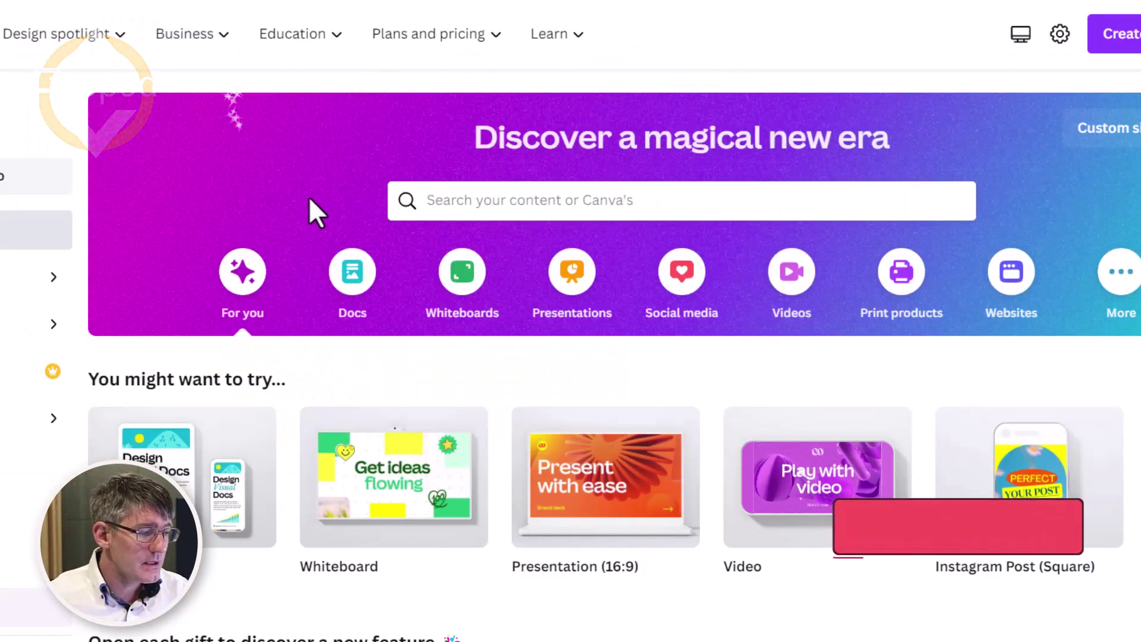
Step: Show the Docs category on the Canva home page, listing Doc and Docs to Decks under Start writing
{"action": "left_click", "coordinate": [352, 279]}
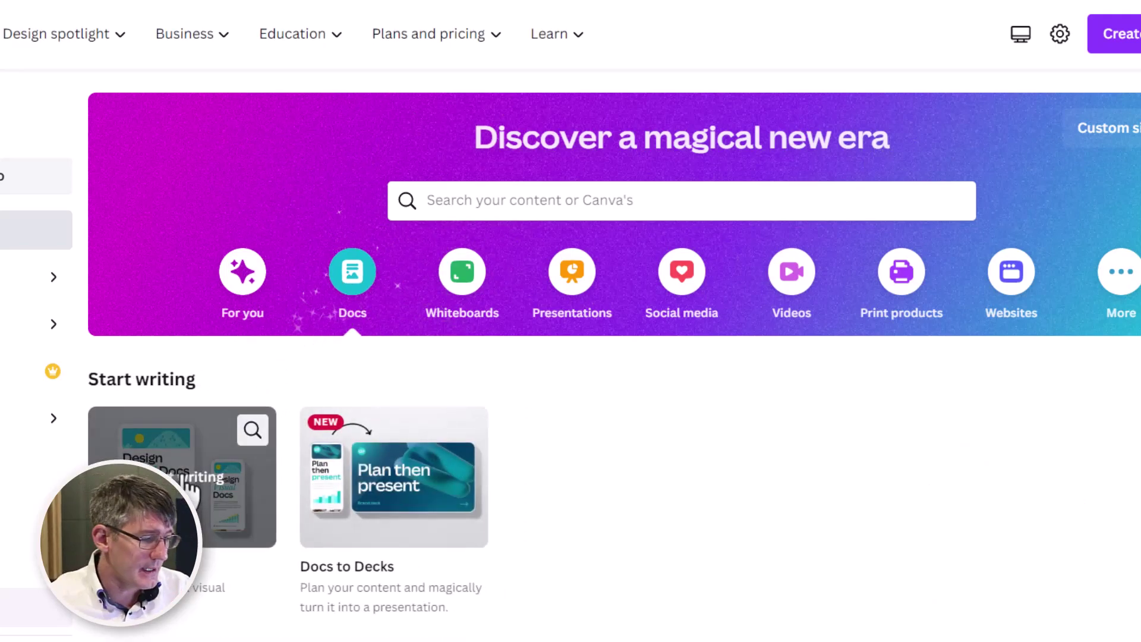
{"action": "scroll", "coordinate": [693, 568], "scroll_direction": "down", "scroll_amount": 8}
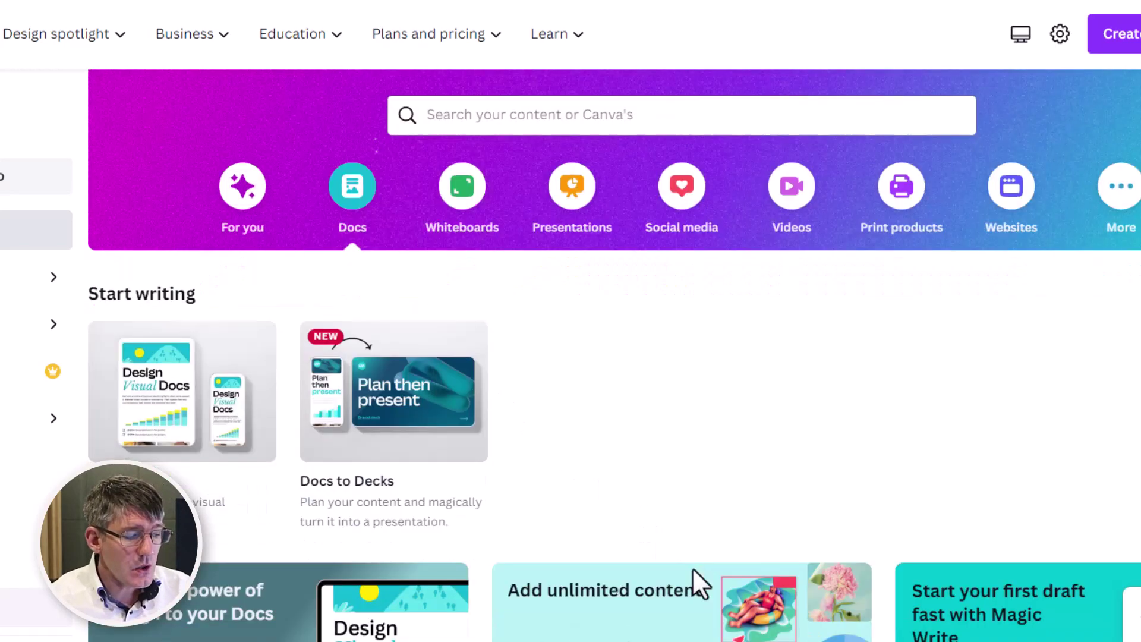
{"action": "scroll", "coordinate": [499, 392], "scroll_direction": "up", "scroll_amount": 8}
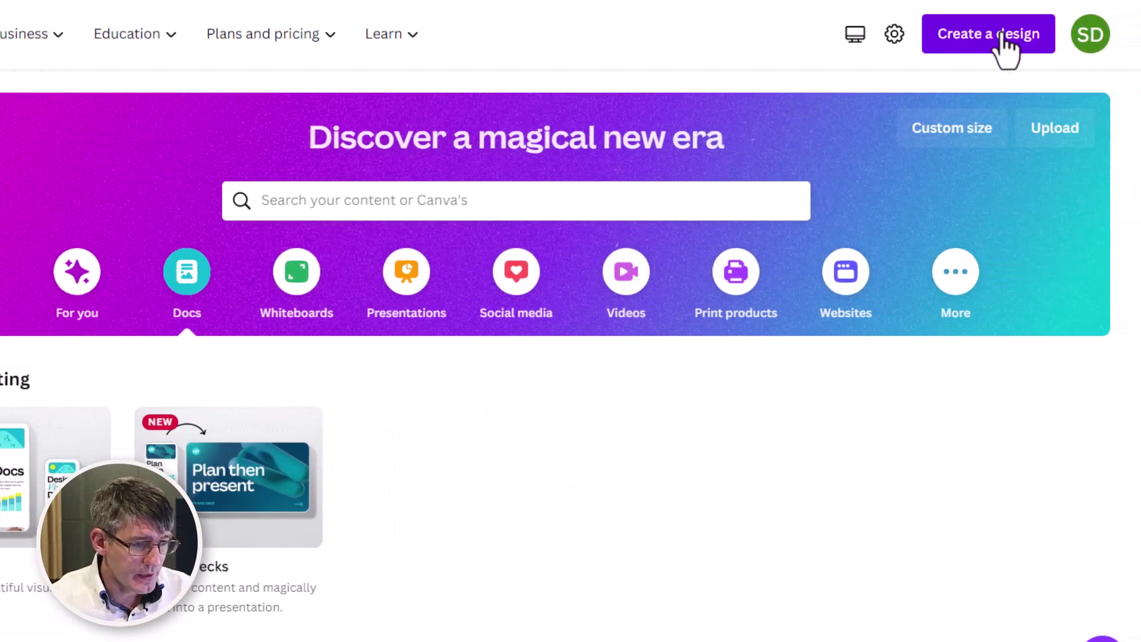
Step: Create a new Doc headed 'All about Snakes' with an empty line beneath
{"action": "left_click", "coordinate": [1004, 37]}
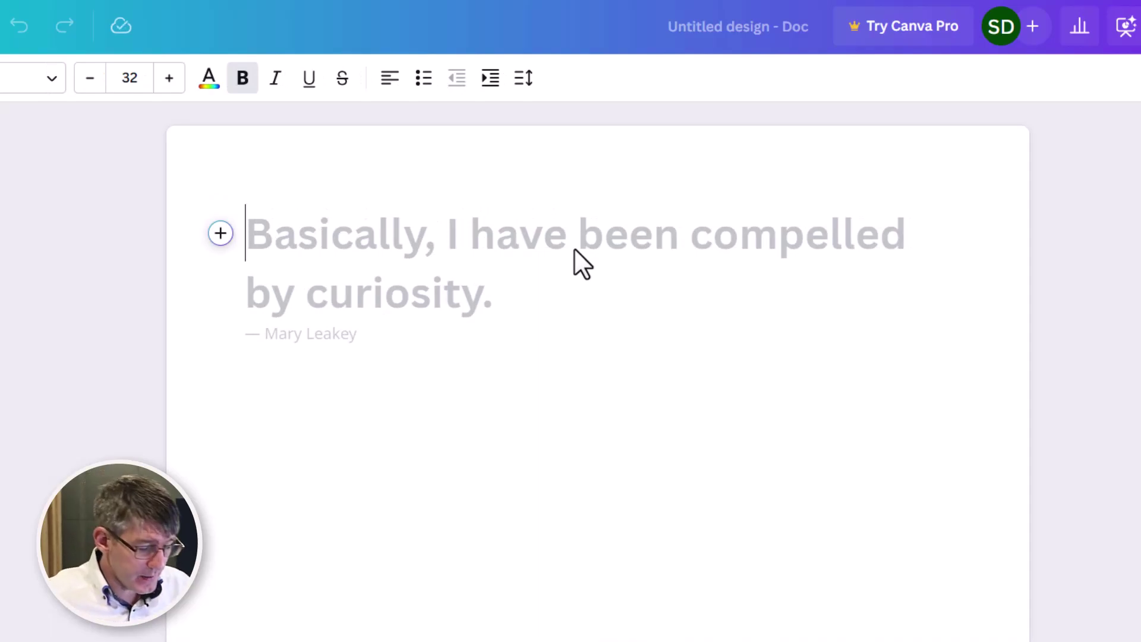
{"action": "type", "text": "All about Snakes"}
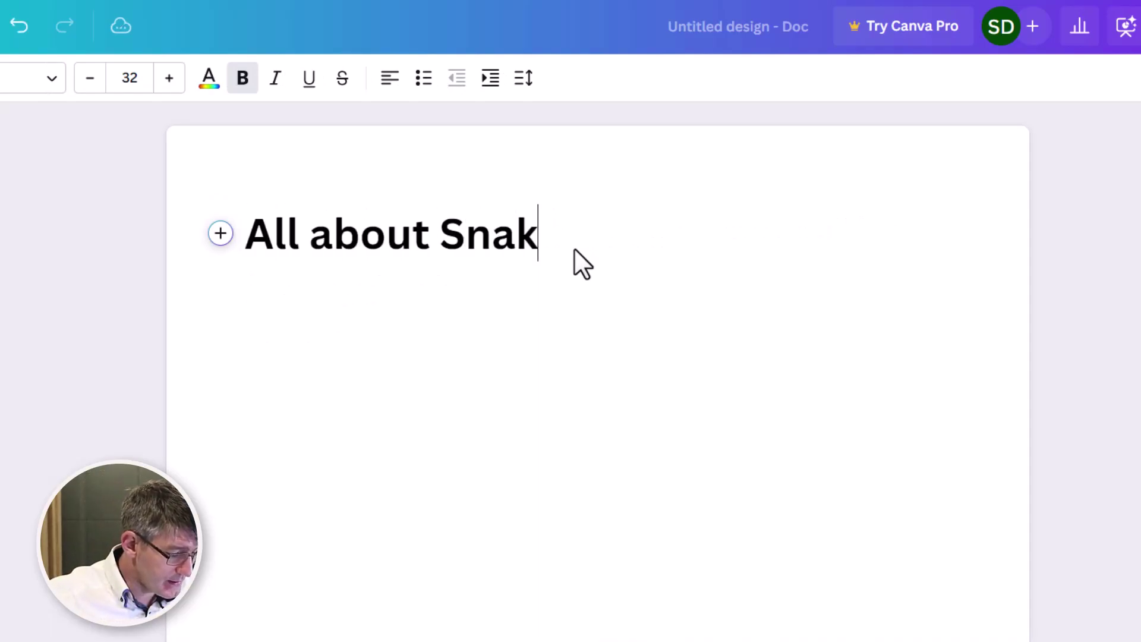
{"action": "key", "text": "Return"}
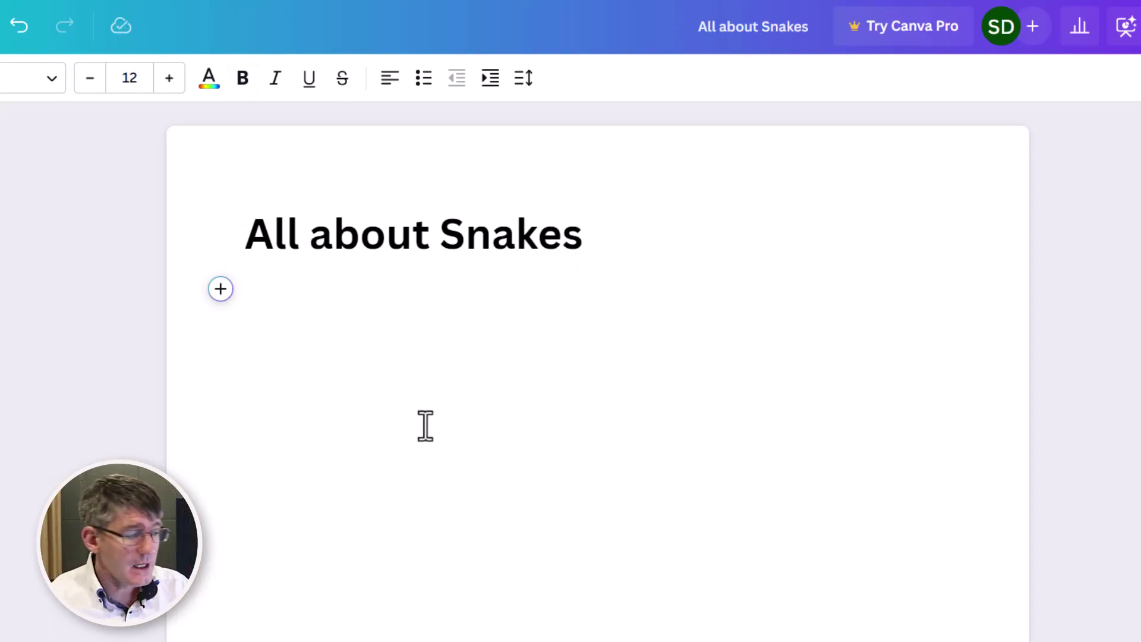
Step: Have Magic Write produce a paragraph from the prompt 'Give me a year 1 reader age description of Snakes'
{"action": "left_click", "coordinate": [218, 290]}
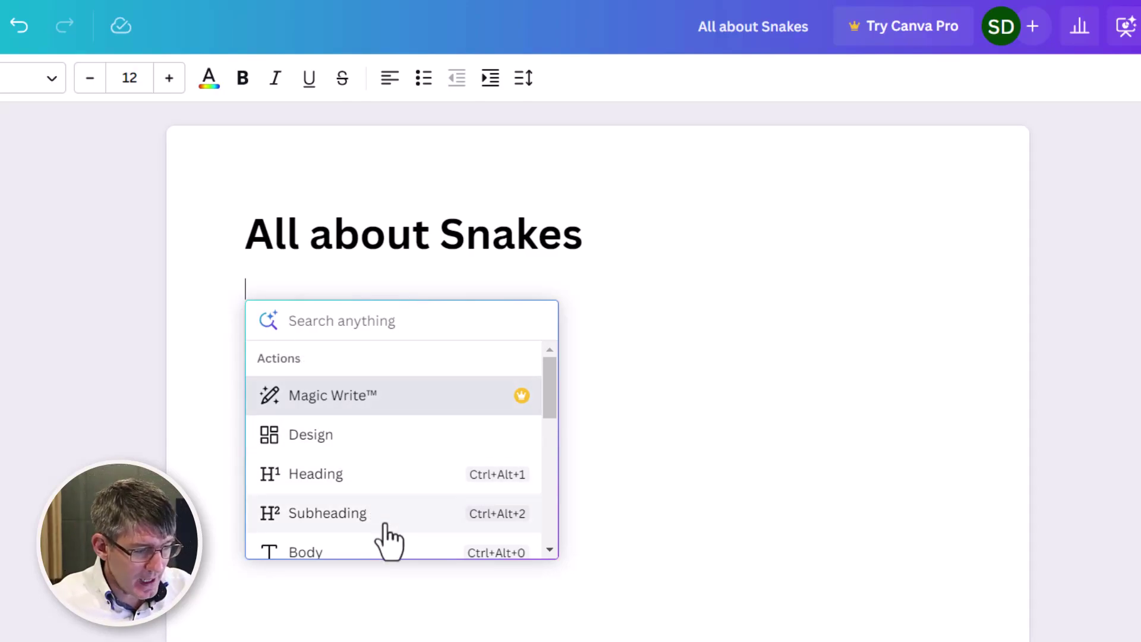
{"action": "left_click", "coordinate": [371, 408]}
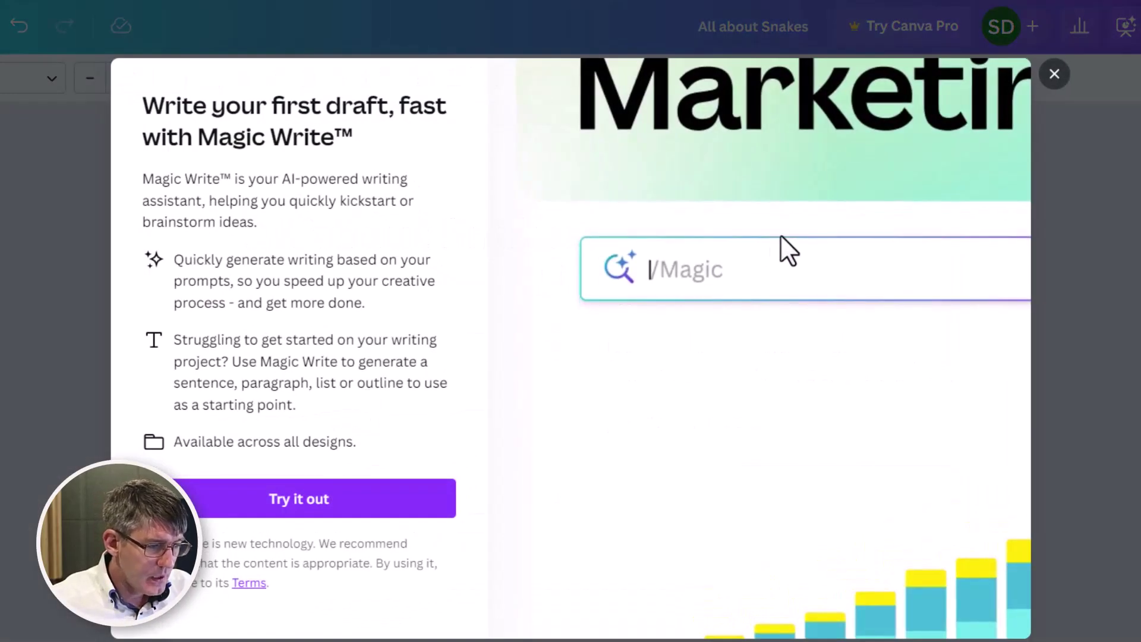
{"action": "left_click", "coordinate": [387, 522]}
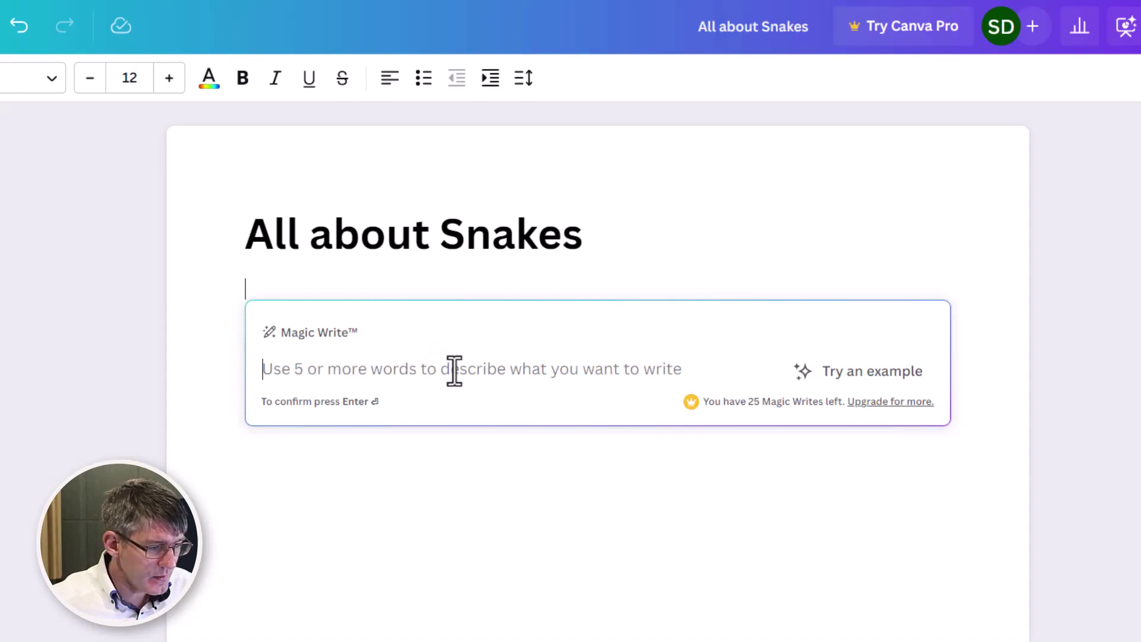
{"action": "type", "text": "Gi"}
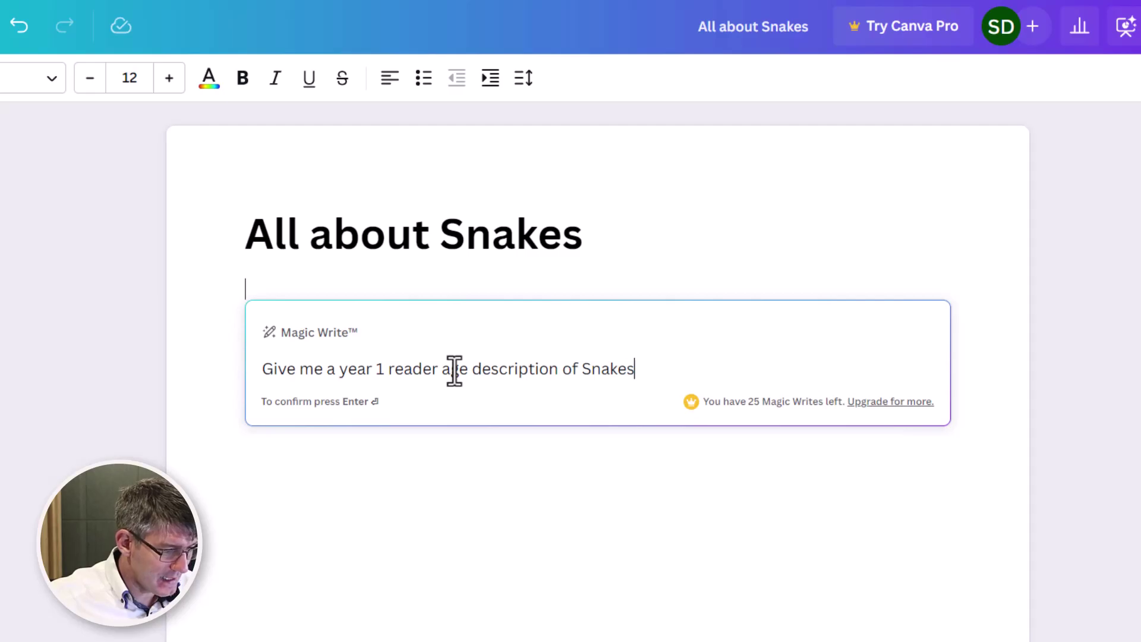
{"action": "key", "text": "Return"}
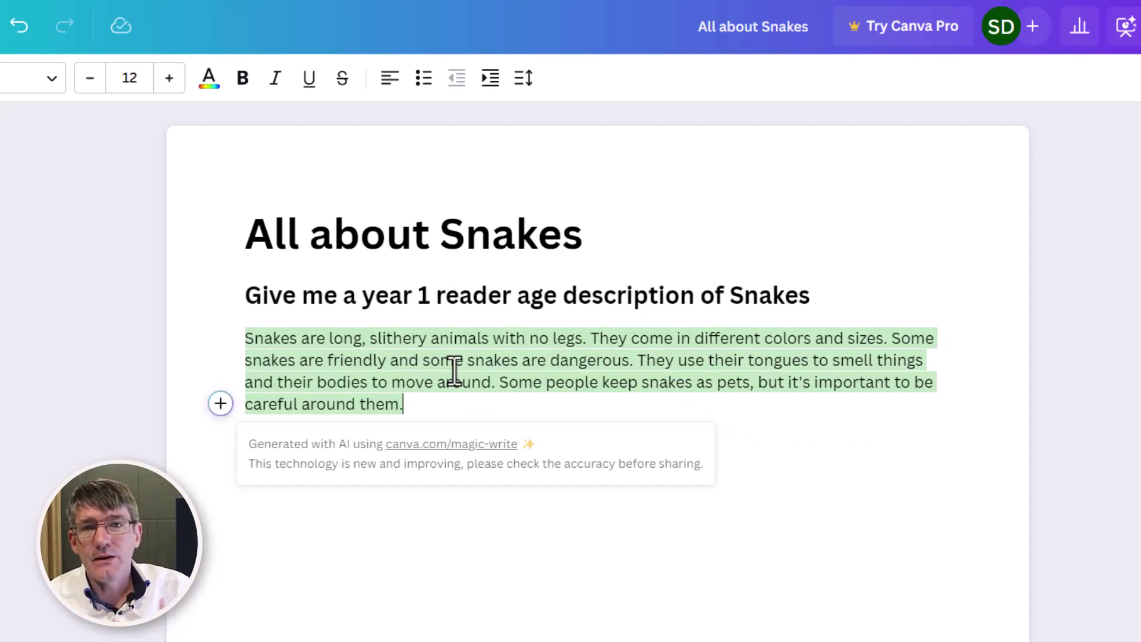
Step: Delete the Magic Write prompt line and add a 'Snake Facts' subheading below the paragraph
{"action": "triple_click", "coordinate": [499, 298]}
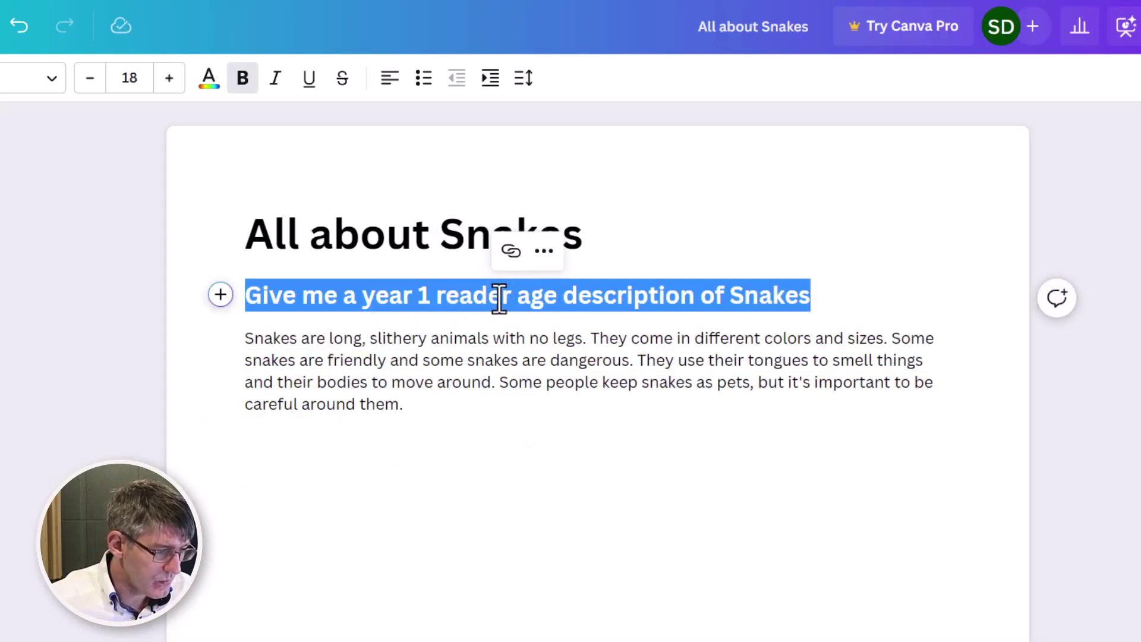
{"action": "key", "text": "BackSpace"}
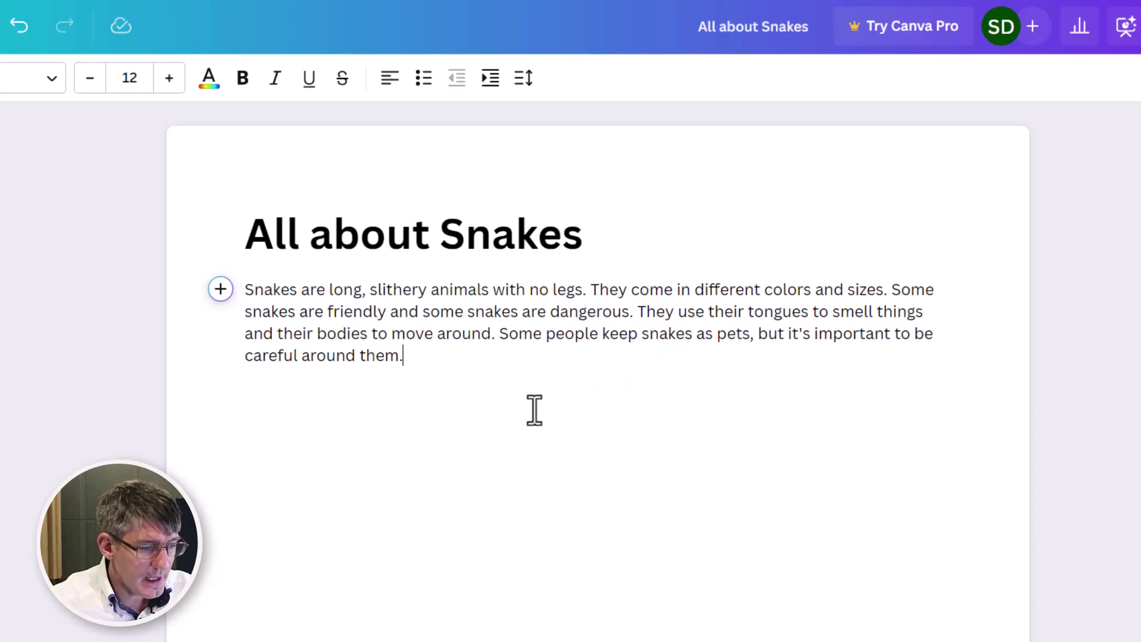
{"action": "key", "text": "Return"}
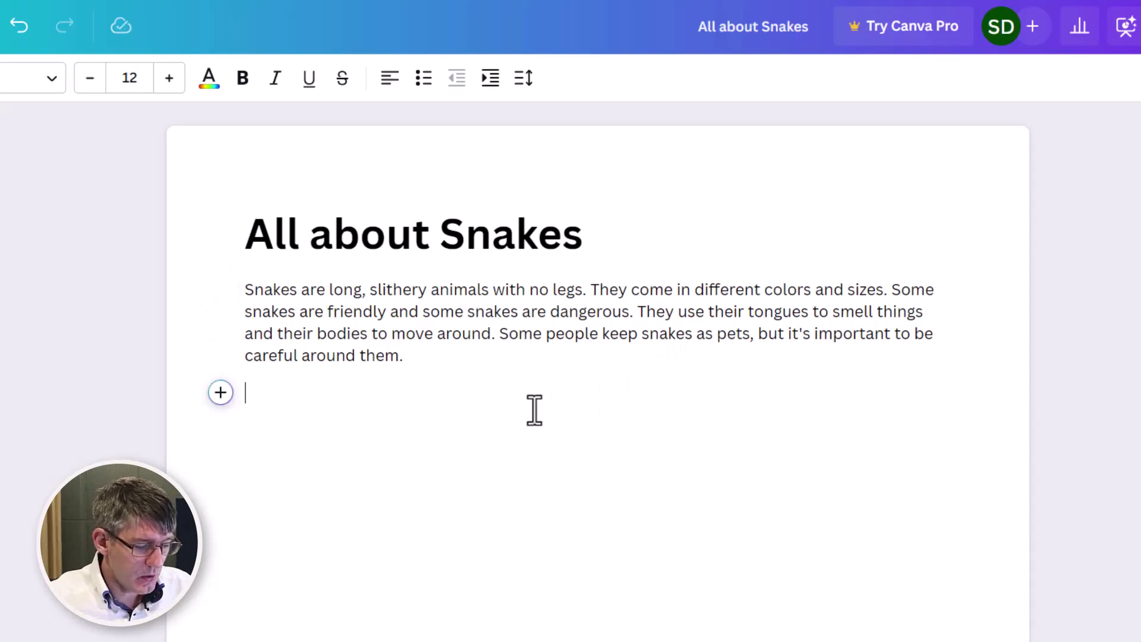
{"action": "left_click", "coordinate": [221, 393]}
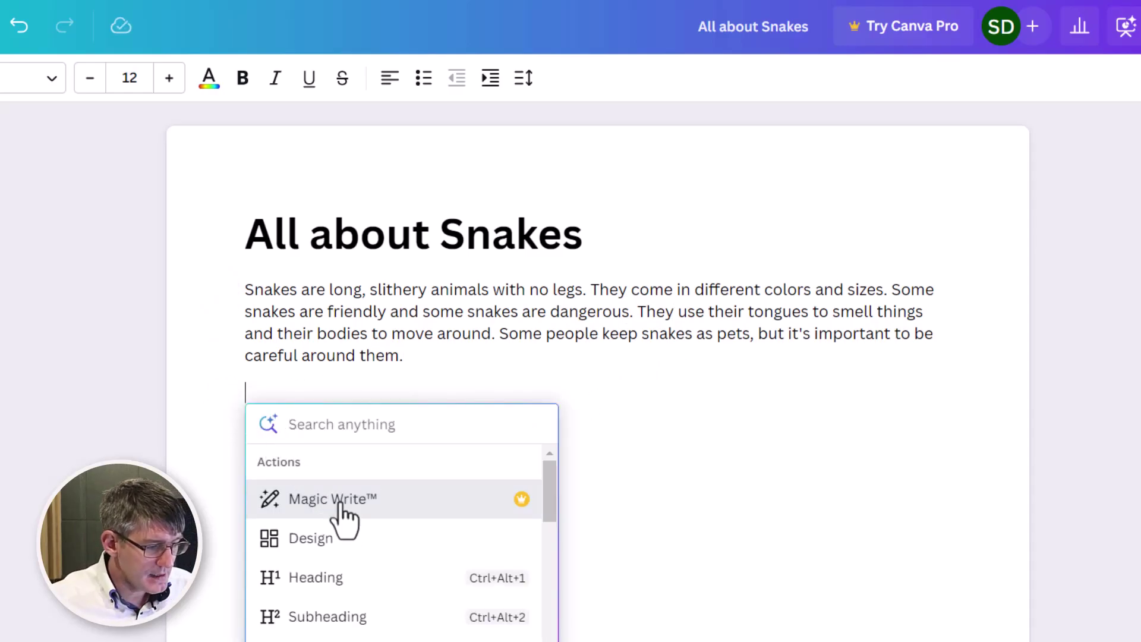
{"action": "left_click", "coordinate": [392, 625]}
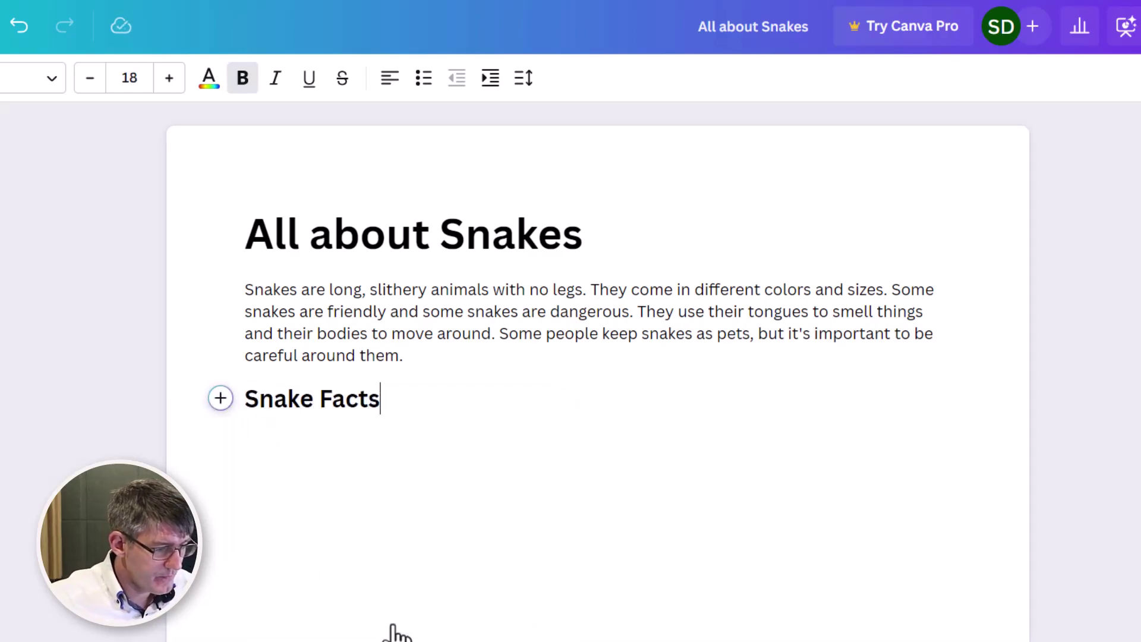
{"action": "key", "text": "Return"}
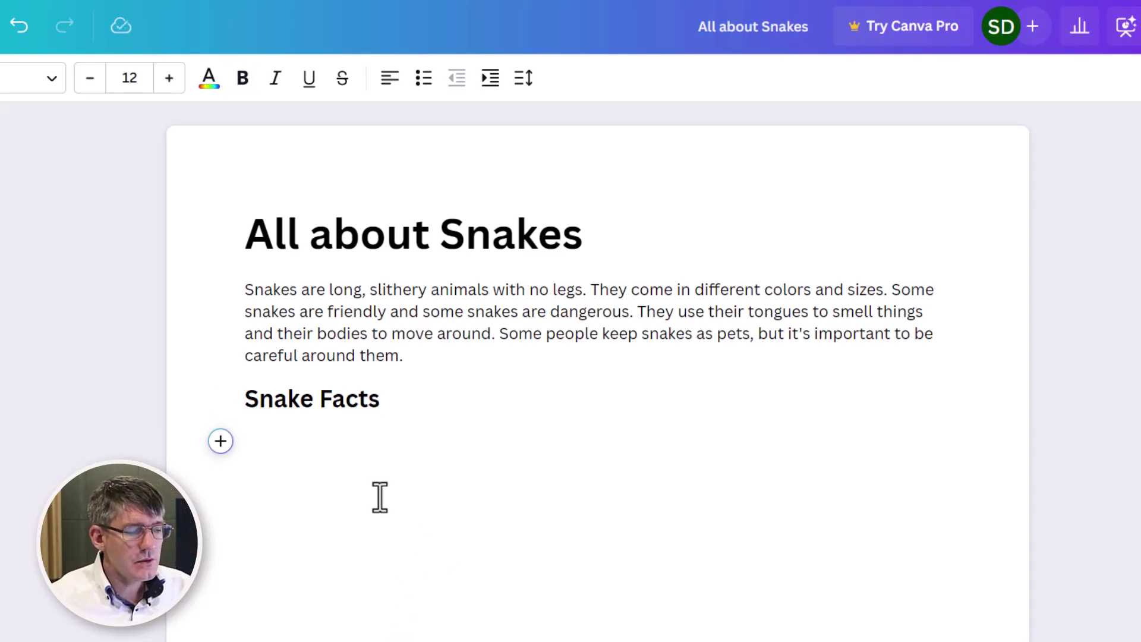
Step: Generate a ten-item bulleted list of snake facts with Magic Write, then remove its prompt line
{"action": "left_click", "coordinate": [220, 441]}
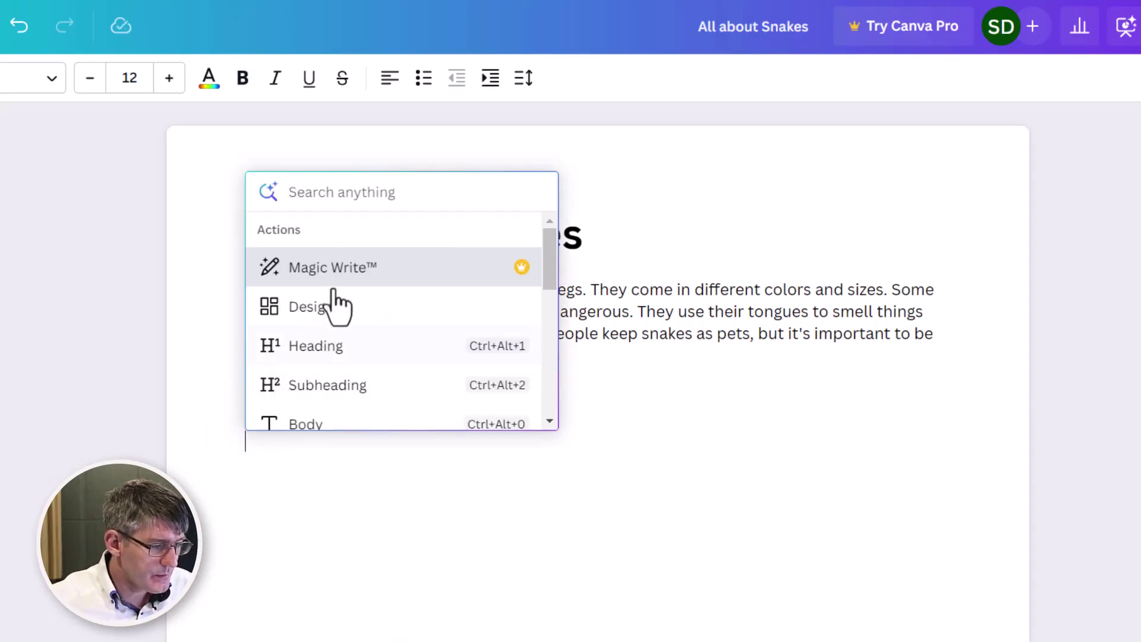
{"action": "left_click", "coordinate": [365, 266]}
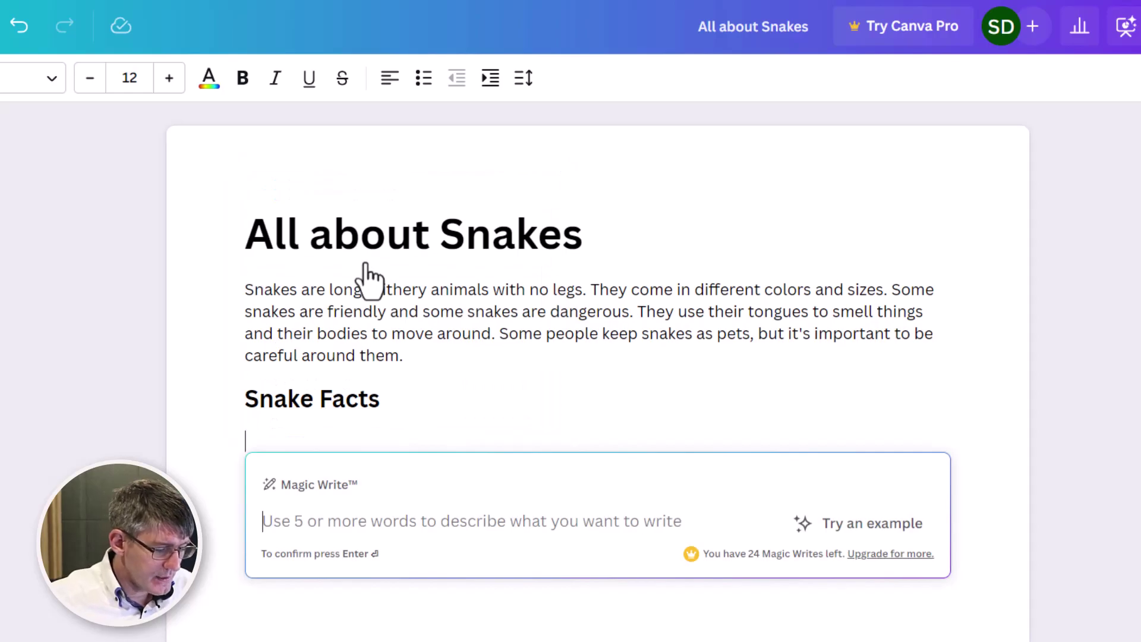
{"action": "type", "text": "G"}
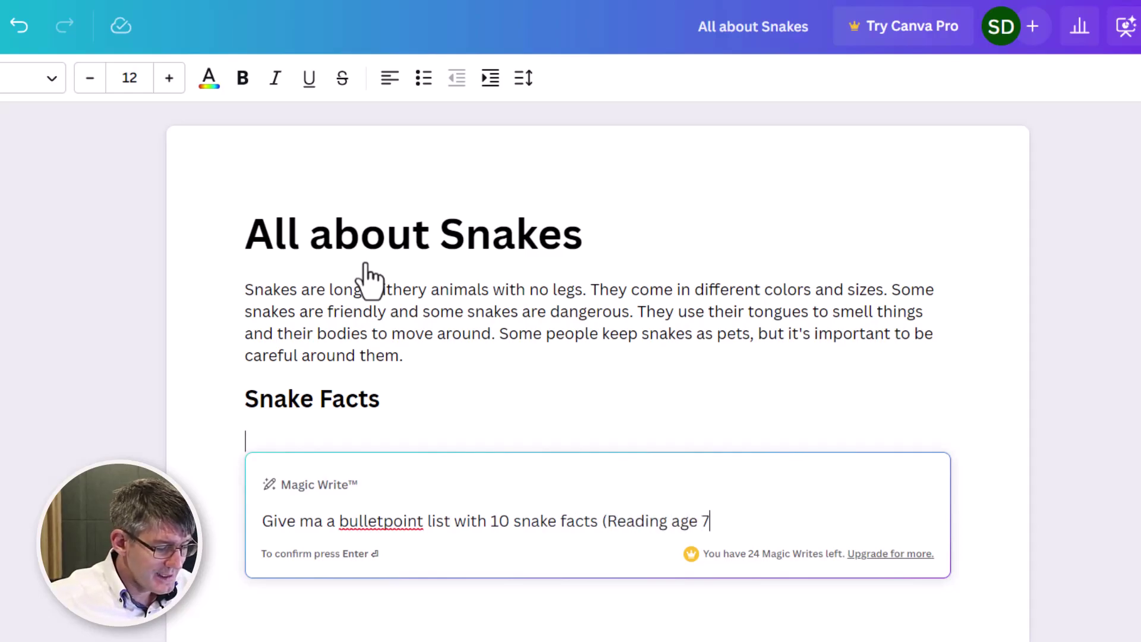
{"action": "key", "text": "Return"}
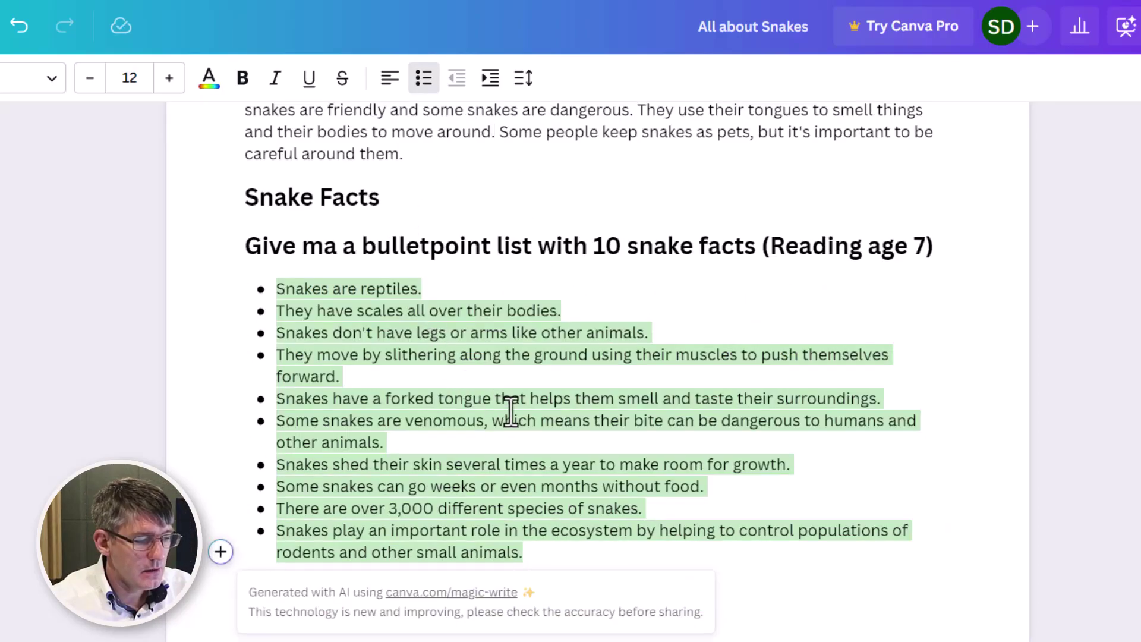
{"action": "double_click", "coordinate": [449, 255]}
{"action": "triple_click", "coordinate": [449, 256]}
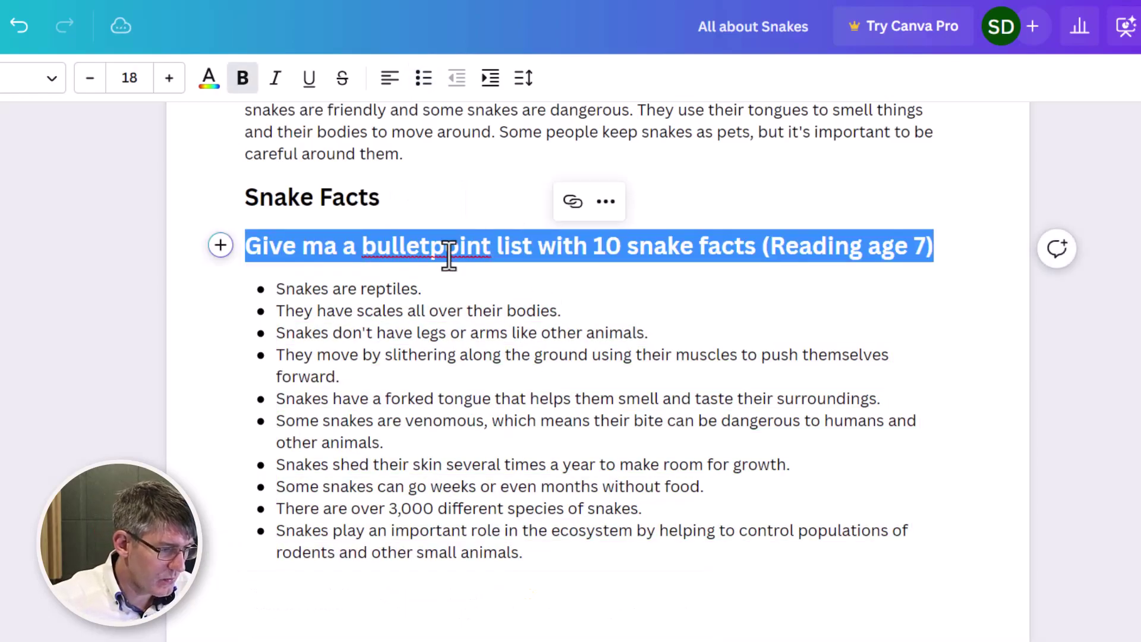
{"action": "key", "text": "BackSpace"}
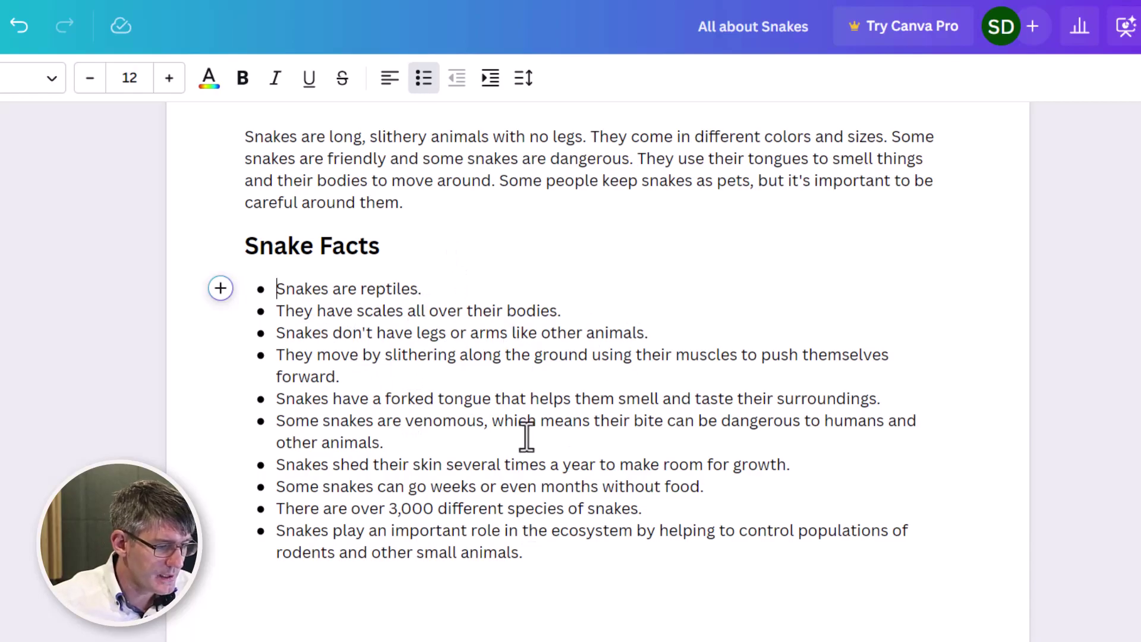
{"action": "scroll", "coordinate": [564, 533], "scroll_direction": "up", "scroll_amount": 3}
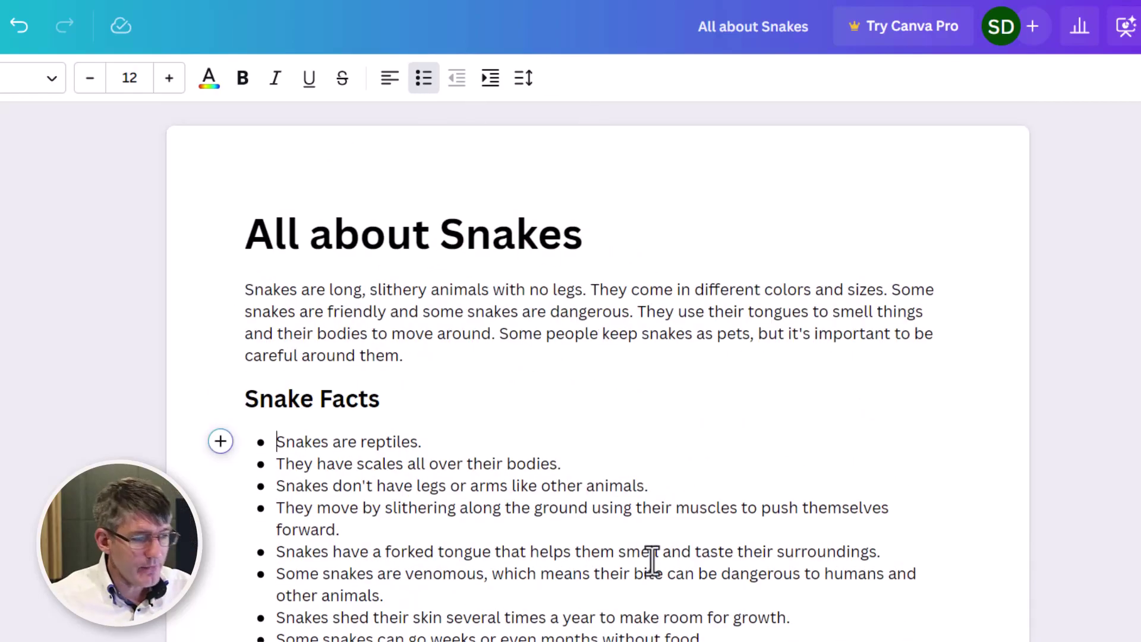
{"action": "scroll", "coordinate": [652, 558], "scroll_direction": "down", "scroll_amount": 3}
Step: Search elements for 'snake' and insert the yellow-and-white python photo below the facts list
{"action": "left_click", "coordinate": [315, 590]}
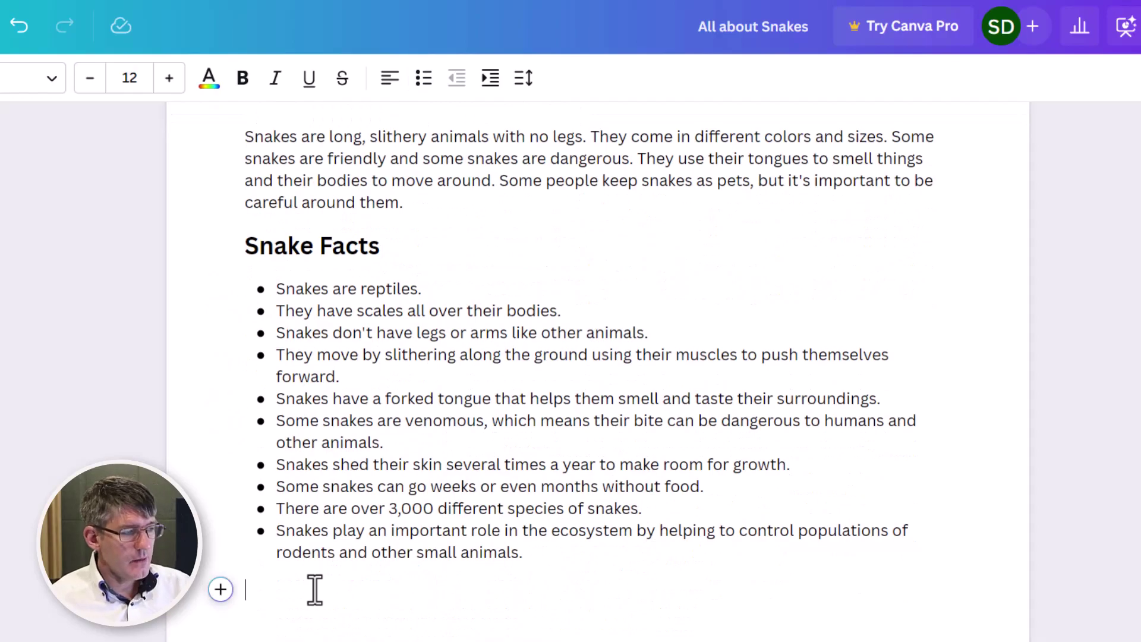
{"action": "left_click", "coordinate": [35, 158]}
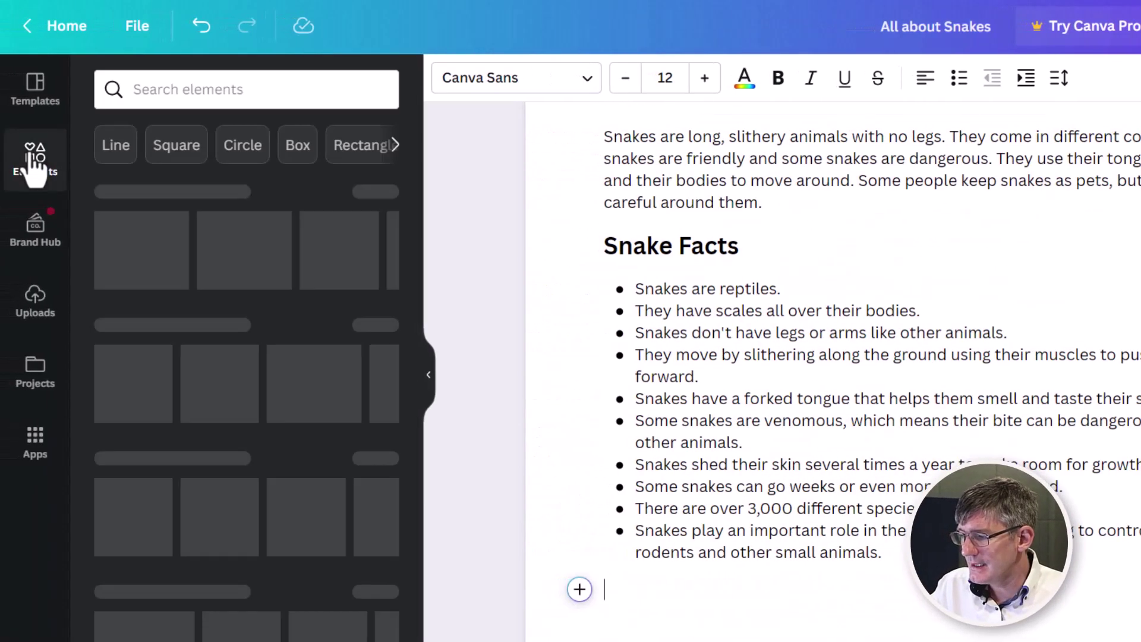
{"action": "left_click", "coordinate": [173, 89]}
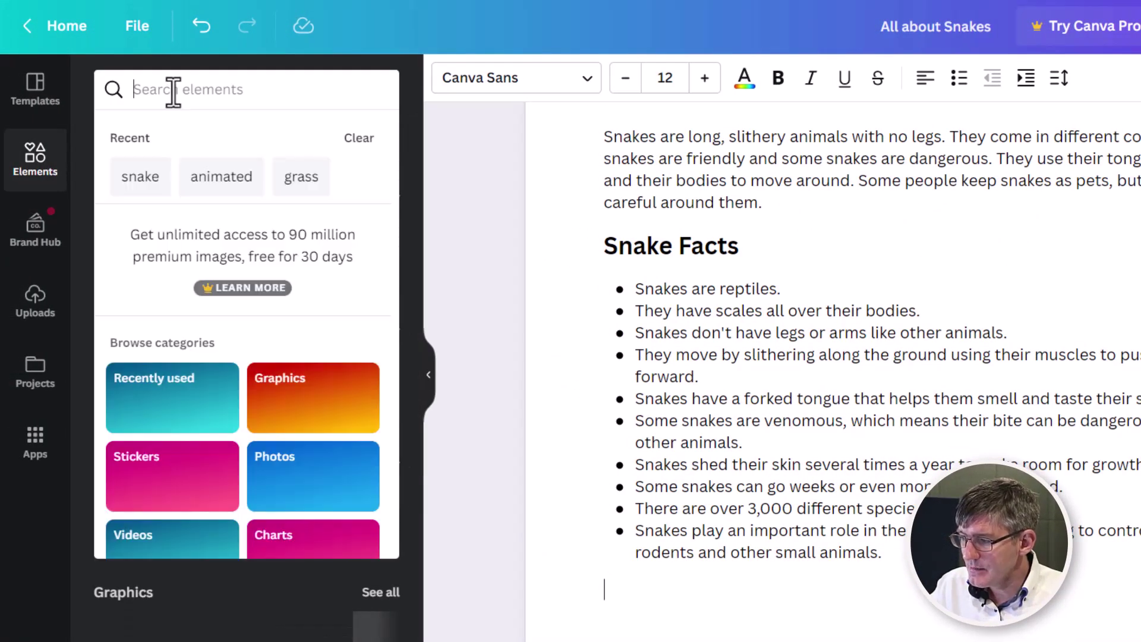
{"action": "type", "text": "snake"}
{"action": "key", "text": "Return"}
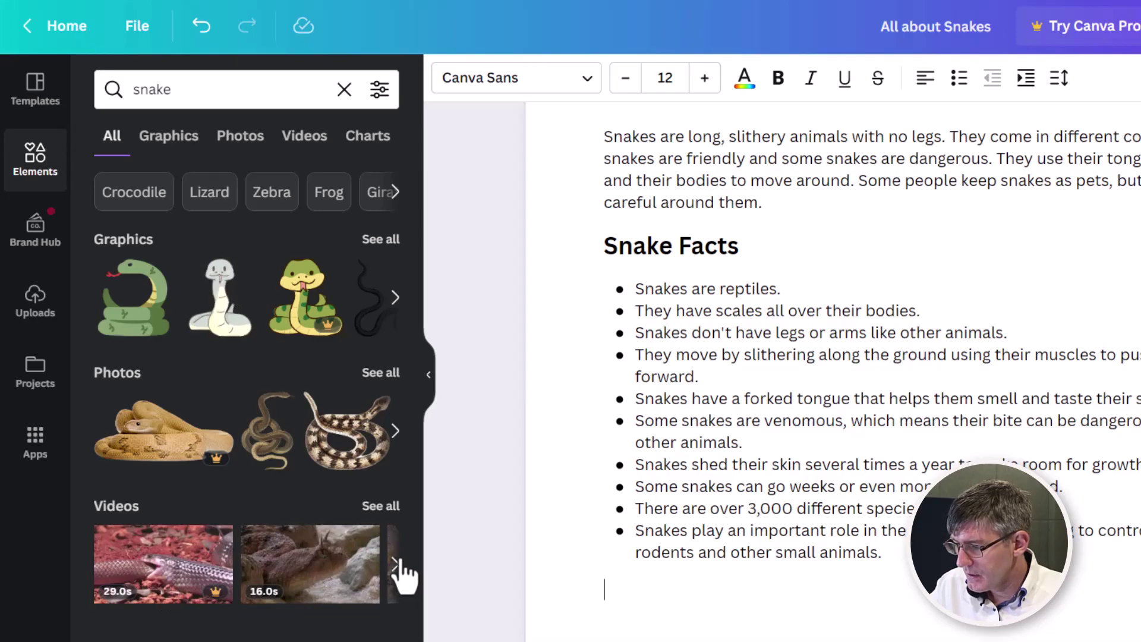
{"action": "left_click", "coordinate": [395, 431]}
{"action": "left_click", "coordinate": [395, 432]}
{"action": "left_click", "coordinate": [396, 431]}
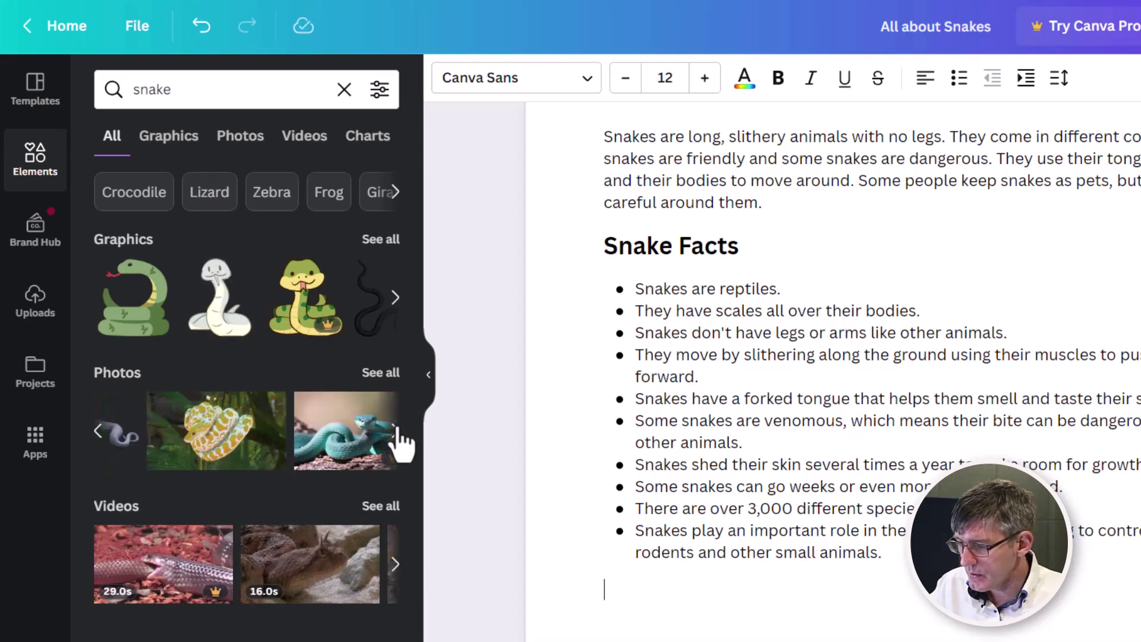
{"action": "left_click", "coordinate": [169, 443]}
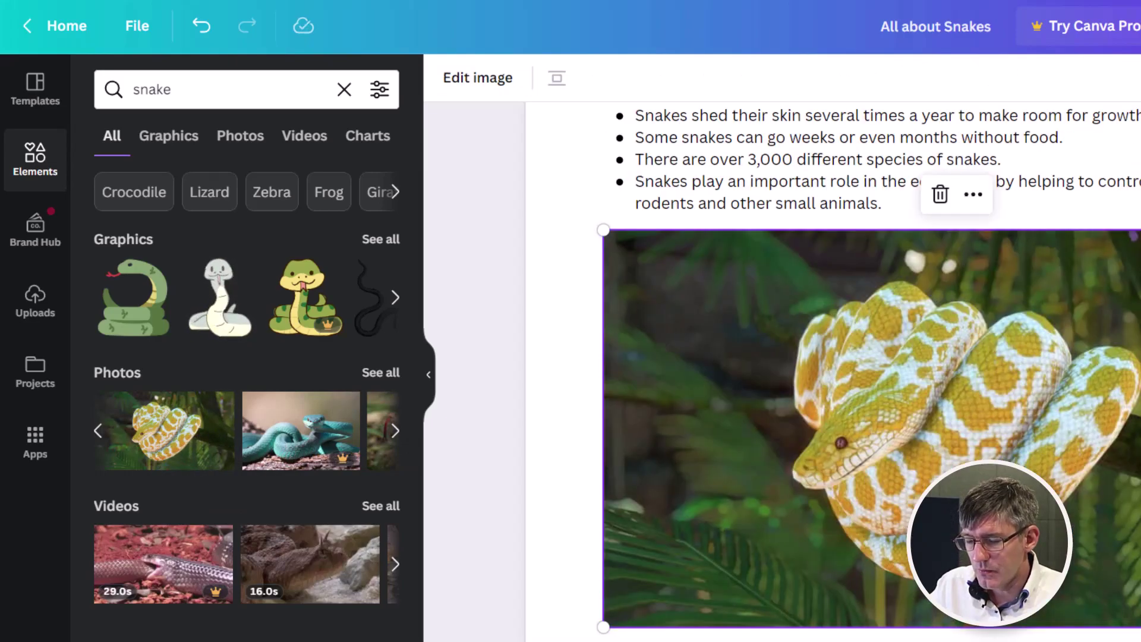
{"action": "scroll", "coordinate": [832, 369], "scroll_direction": "up", "scroll_amount": 8}
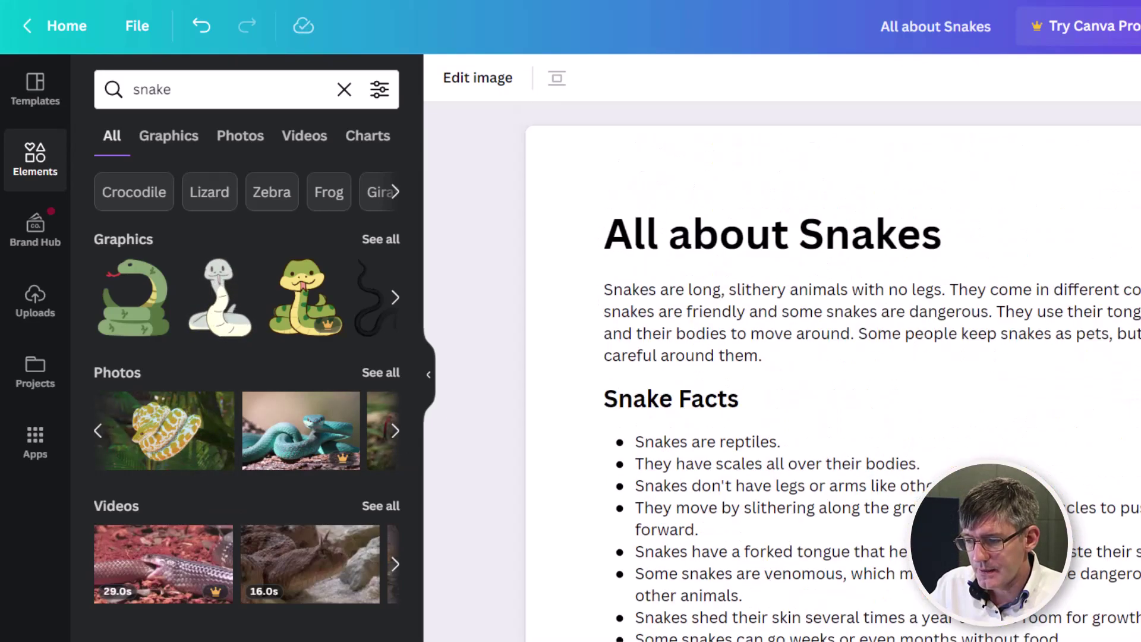
{"action": "left_click", "coordinate": [597, 224]}
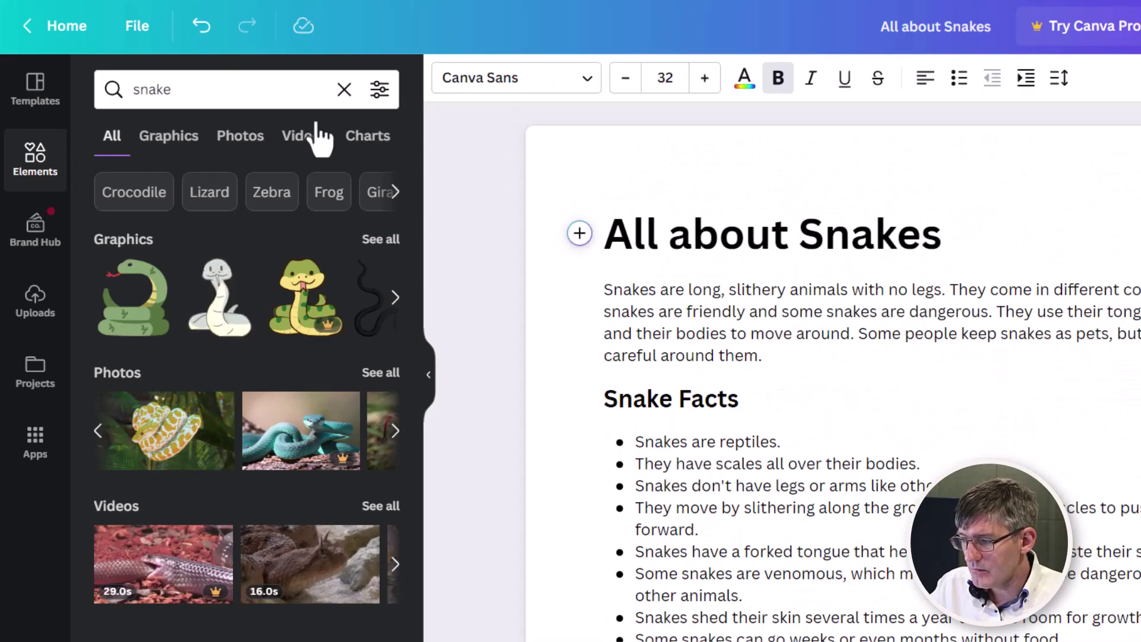
Step: Add the green coiled snake graphic from Graphics above the title and shrink it small
{"action": "left_click", "coordinate": [174, 154]}
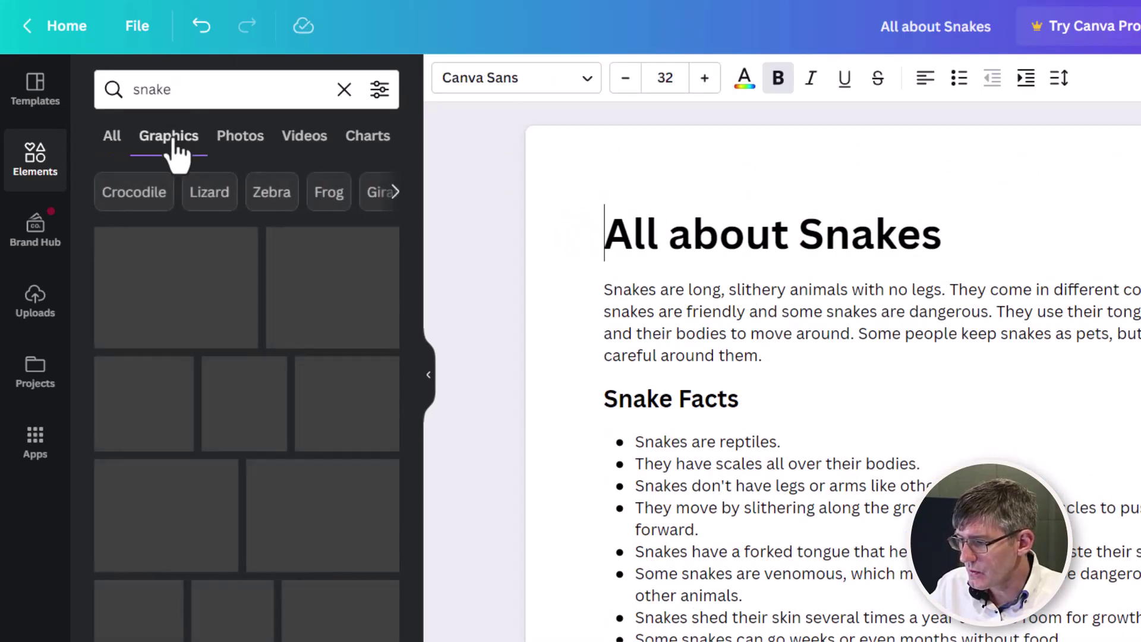
{"action": "left_click", "coordinate": [141, 279]}
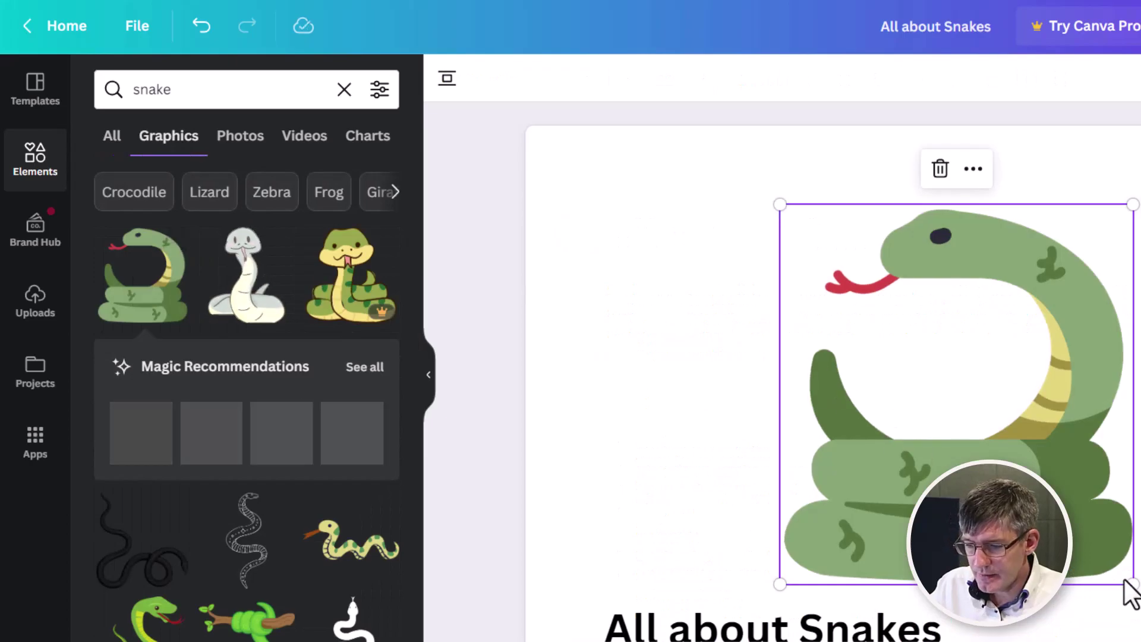
{"action": "left_click_drag", "start_coordinate": [1132, 589], "coordinate": [808, 321]}
{"action": "left_click", "coordinate": [1062, 294]}
Step: Insert an empty line after the intro paragraph
{"action": "scroll", "coordinate": [1061, 291], "scroll_direction": "down", "scroll_amount": 3}
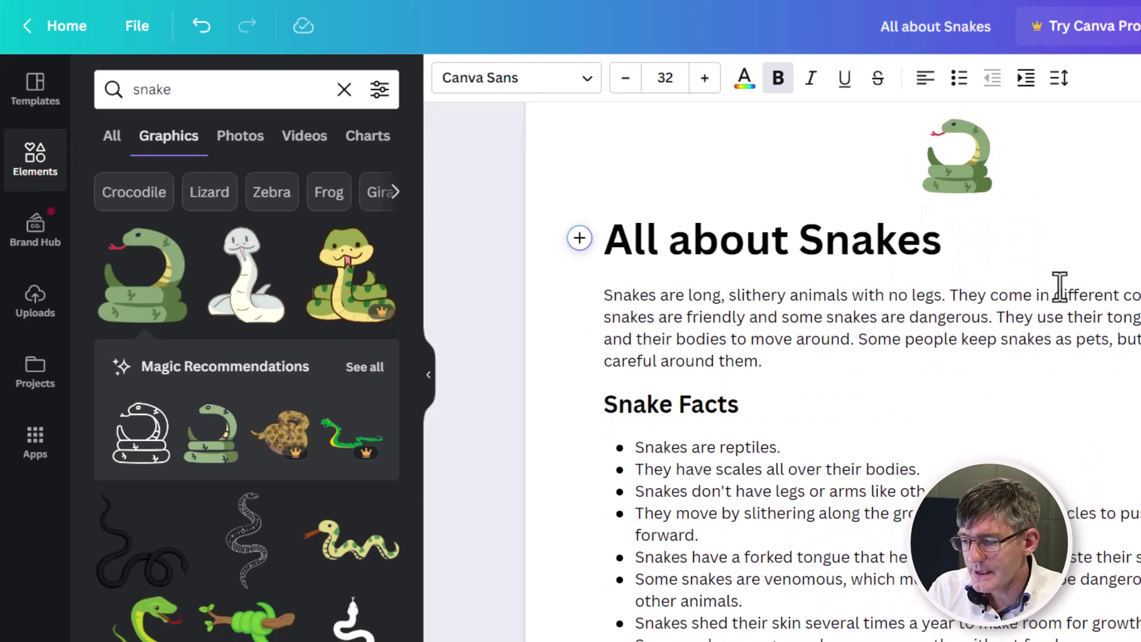
{"action": "scroll", "coordinate": [1010, 327], "scroll_direction": "down", "scroll_amount": 2}
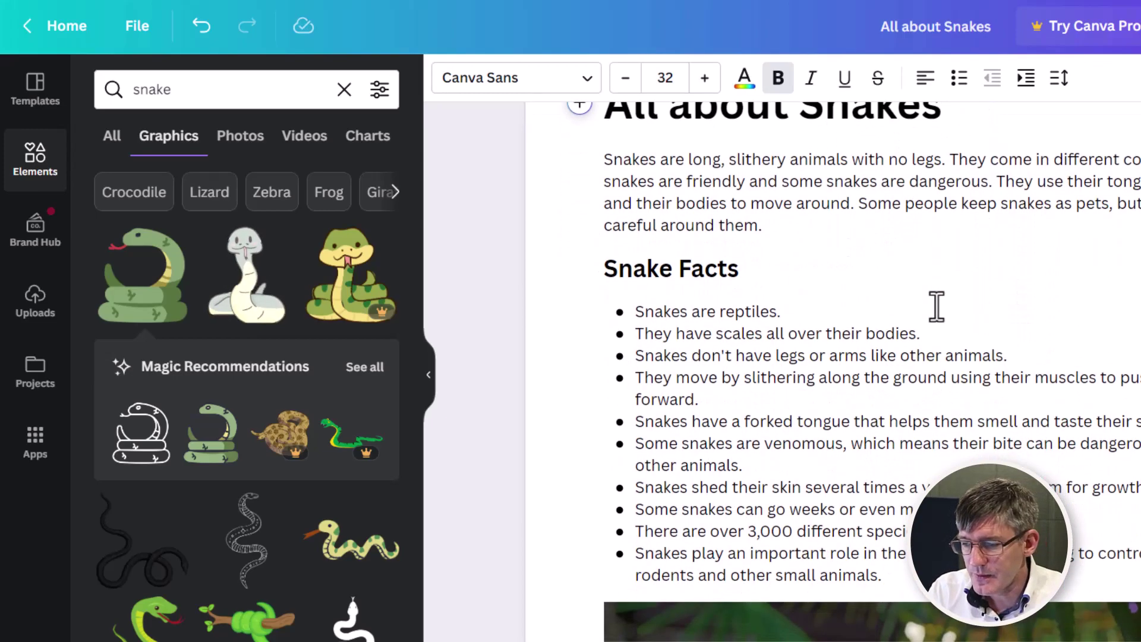
{"action": "left_click", "coordinate": [784, 216]}
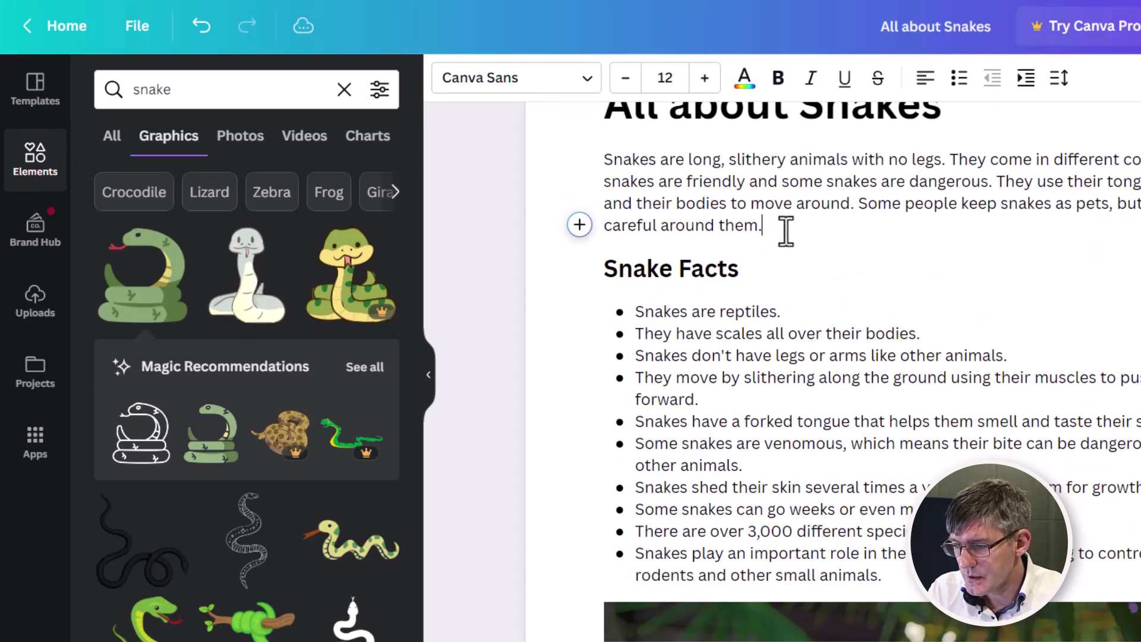
{"action": "key", "text": "Return"}
{"action": "scroll", "coordinate": [866, 355], "scroll_direction": "down", "scroll_amount": 3}
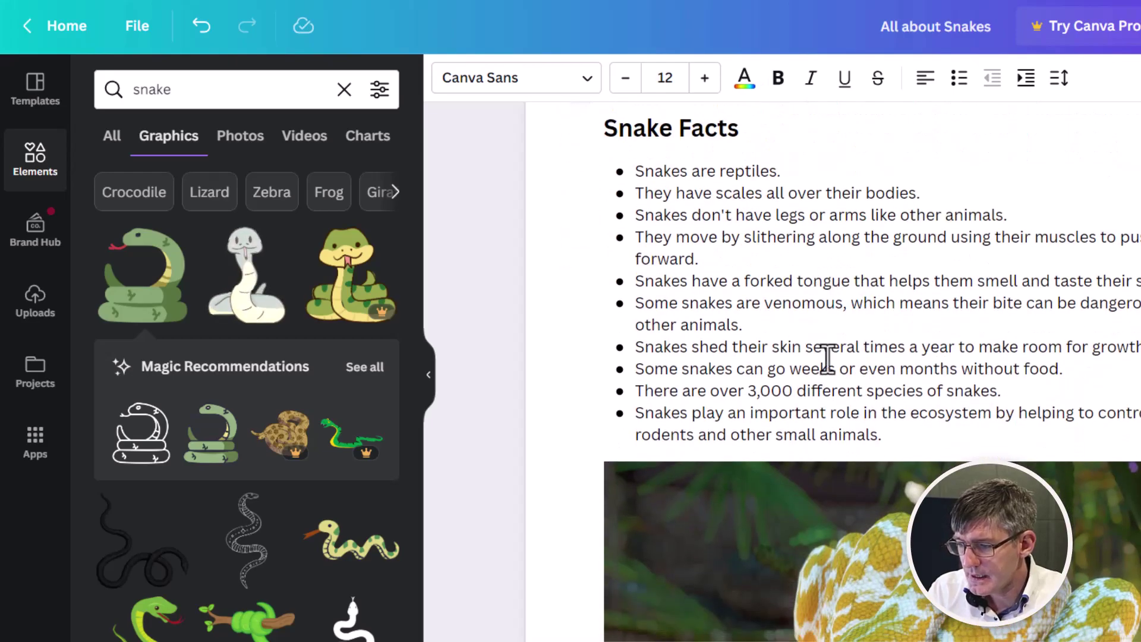
{"action": "scroll", "coordinate": [827, 357], "scroll_direction": "down", "scroll_amount": 5}
{"action": "scroll", "coordinate": [1044, 469], "scroll_direction": "up", "scroll_amount": 8}
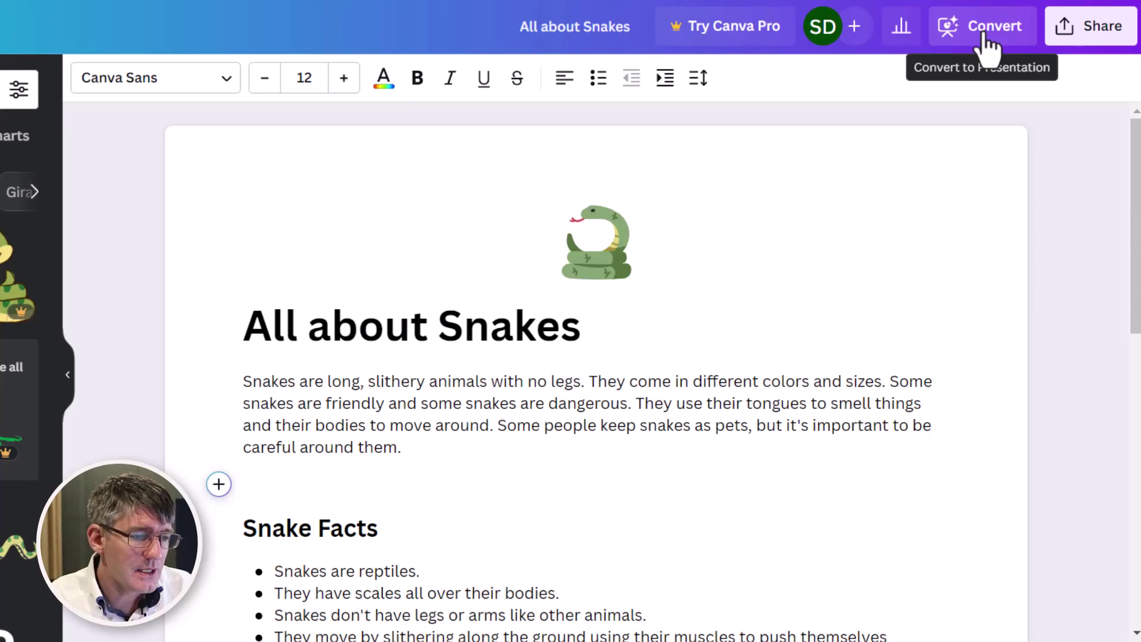
Step: Start a Docs to Decks conversion of the snake doc from Convert
{"action": "left_click", "coordinate": [984, 37]}
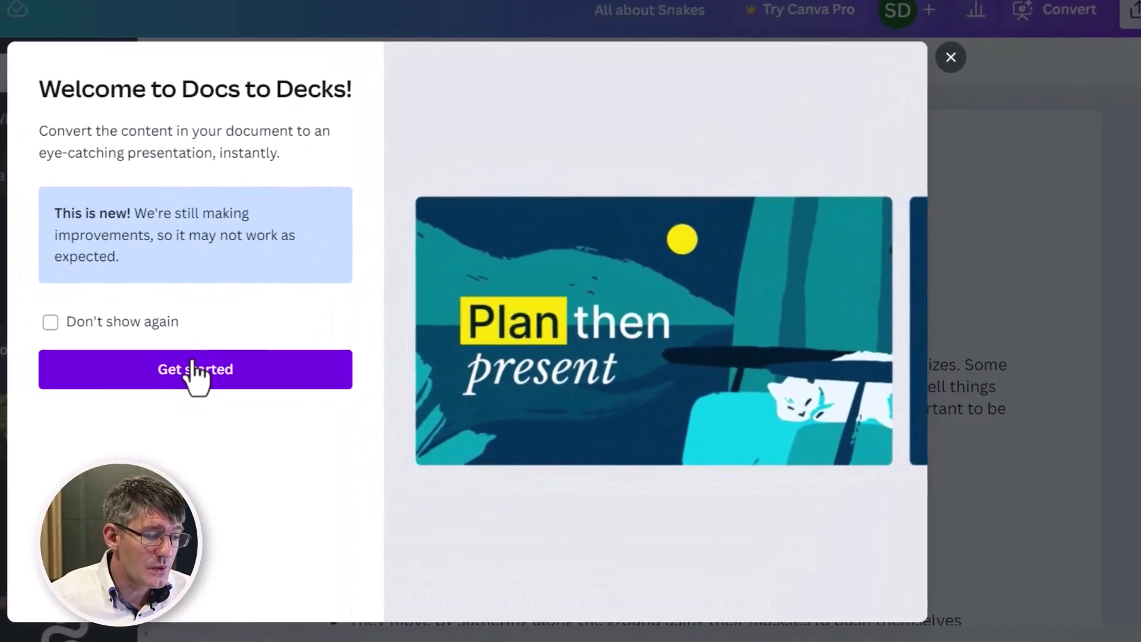
{"action": "left_click", "coordinate": [195, 371]}
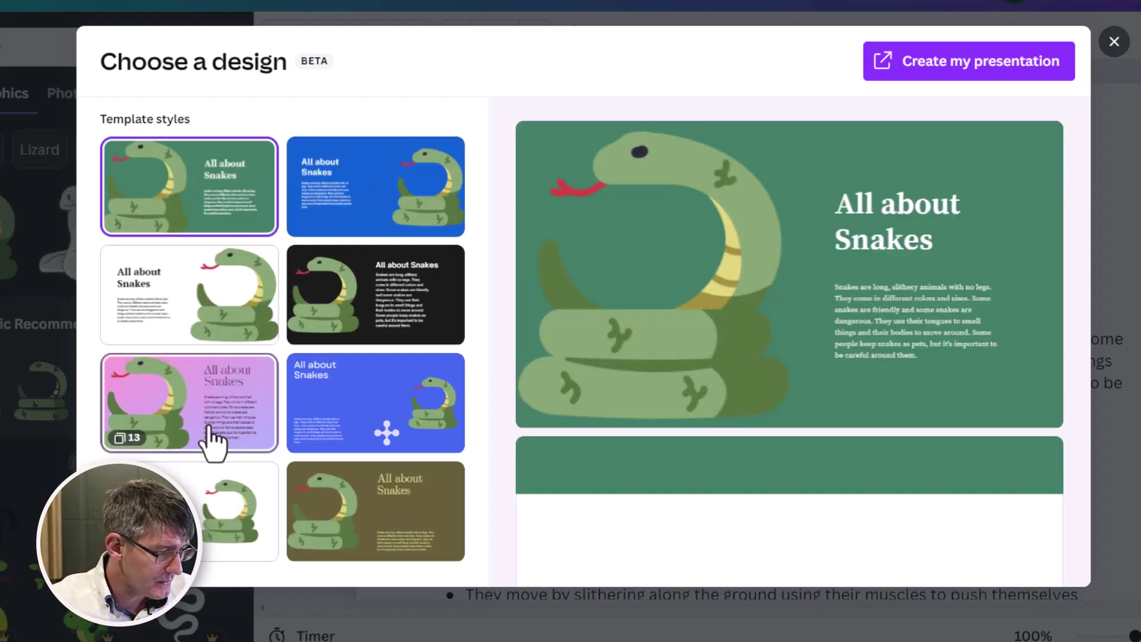
Step: Preview the black, olive, white and green template styles, then select the white one
{"action": "left_click", "coordinate": [374, 309]}
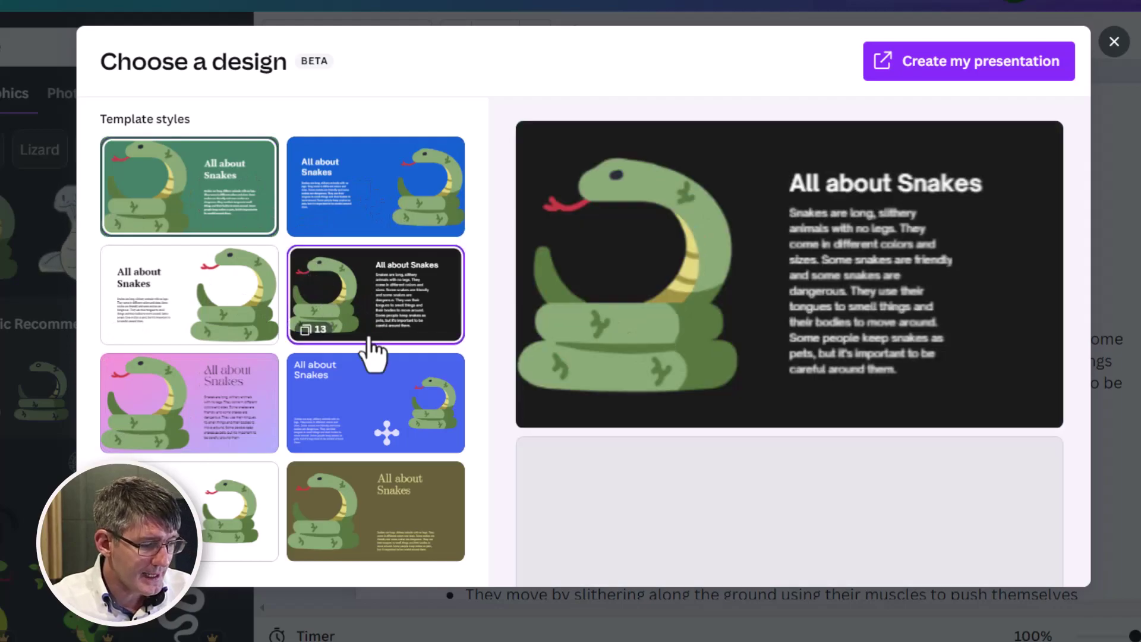
{"action": "left_click", "coordinate": [373, 512]}
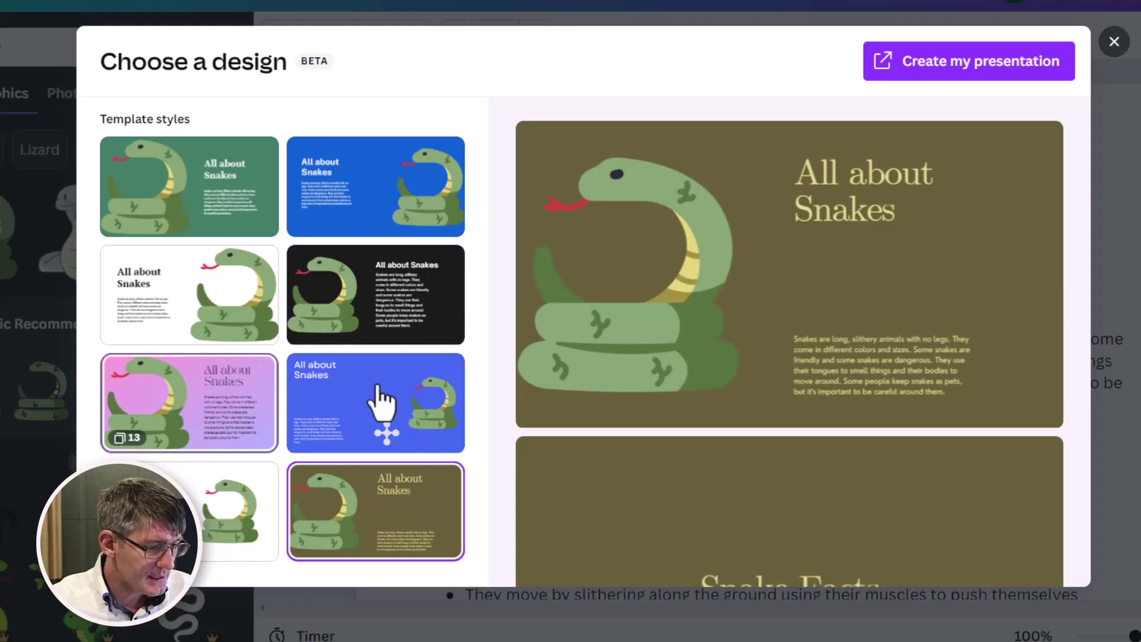
{"action": "scroll", "coordinate": [862, 407], "scroll_direction": "down", "scroll_amount": 10}
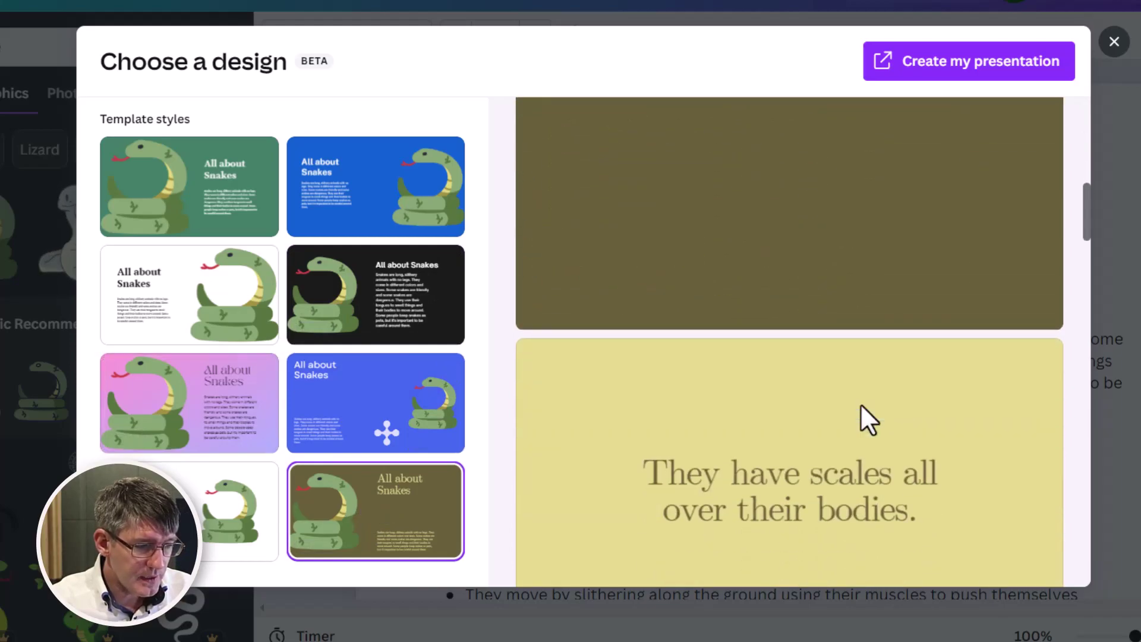
{"action": "scroll", "coordinate": [861, 404], "scroll_direction": "down", "scroll_amount": 20}
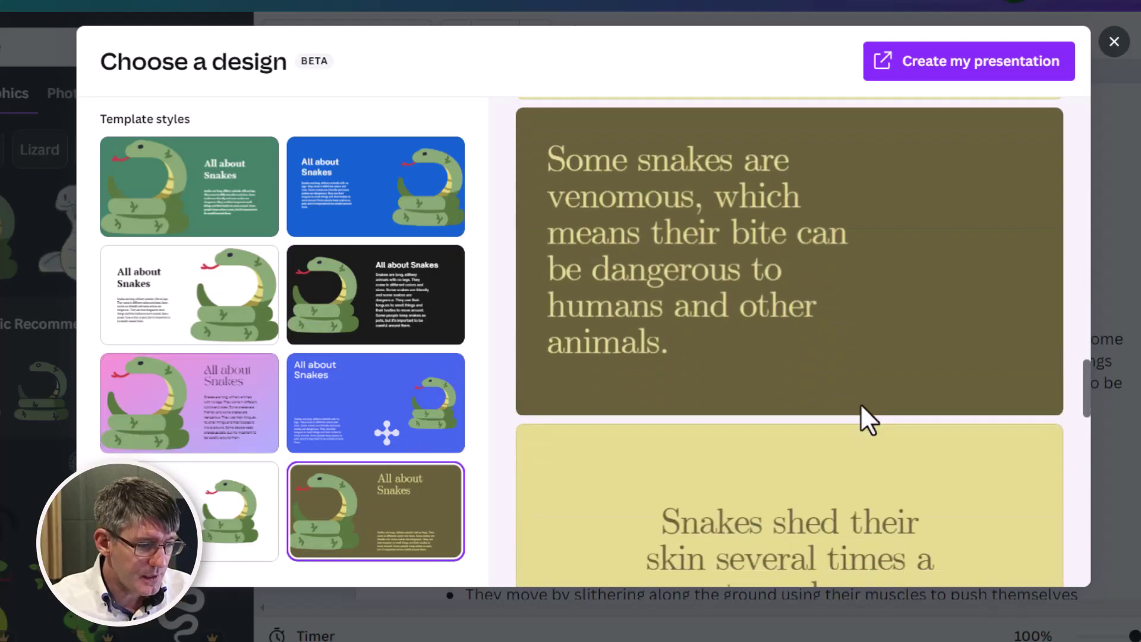
{"action": "scroll", "coordinate": [861, 404], "scroll_direction": "down", "scroll_amount": 15}
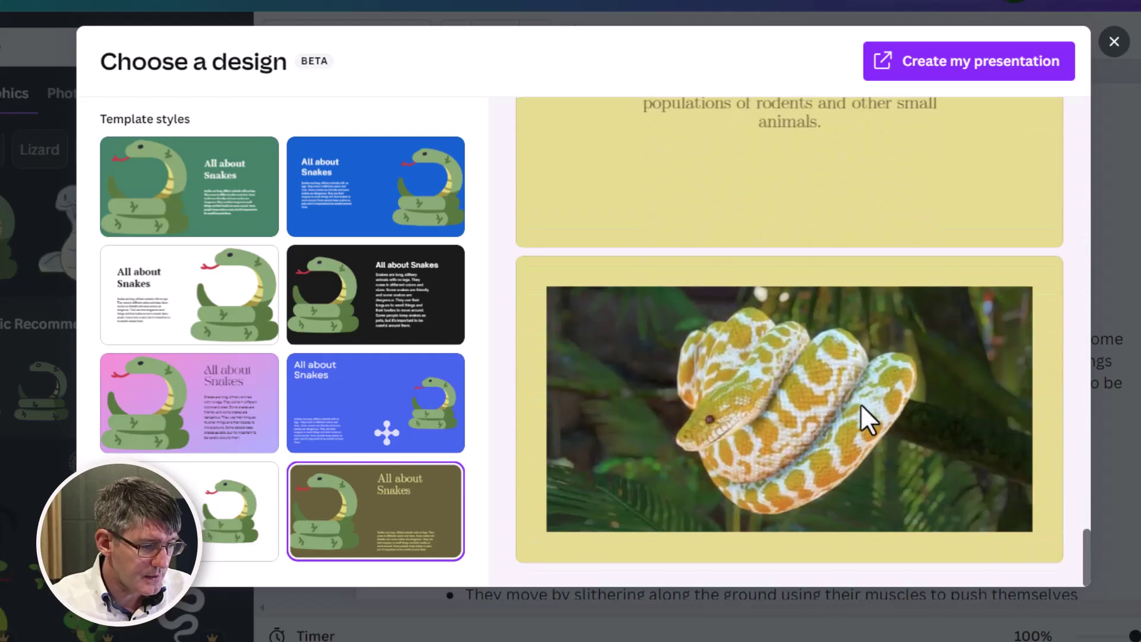
{"action": "left_click", "coordinate": [191, 484]}
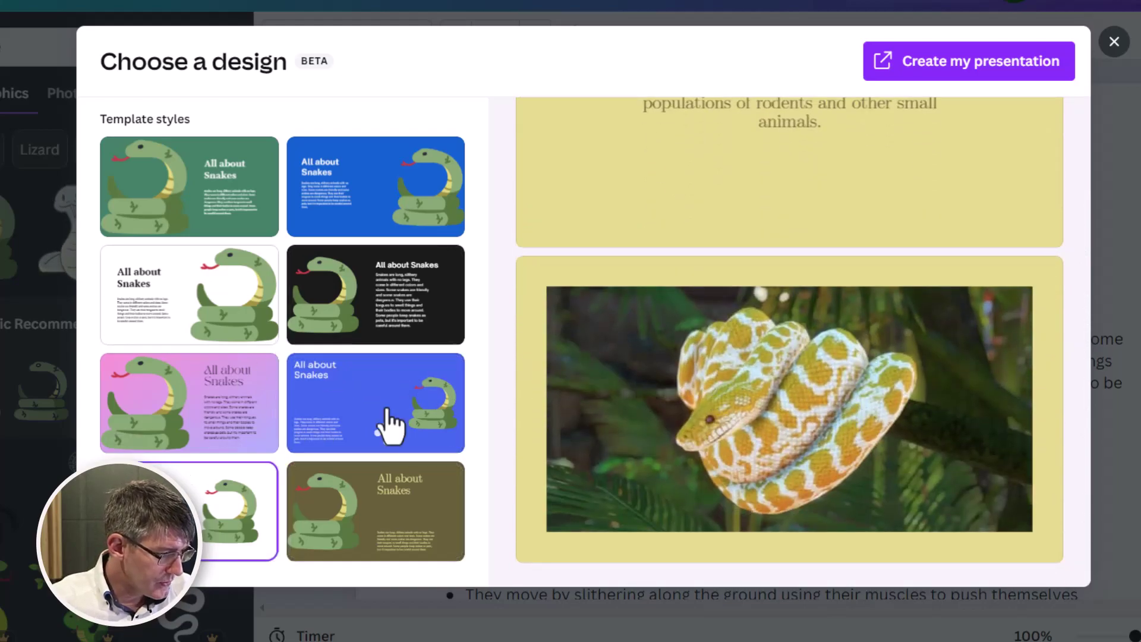
{"action": "scroll", "coordinate": [750, 315], "scroll_direction": "down", "scroll_amount": 10}
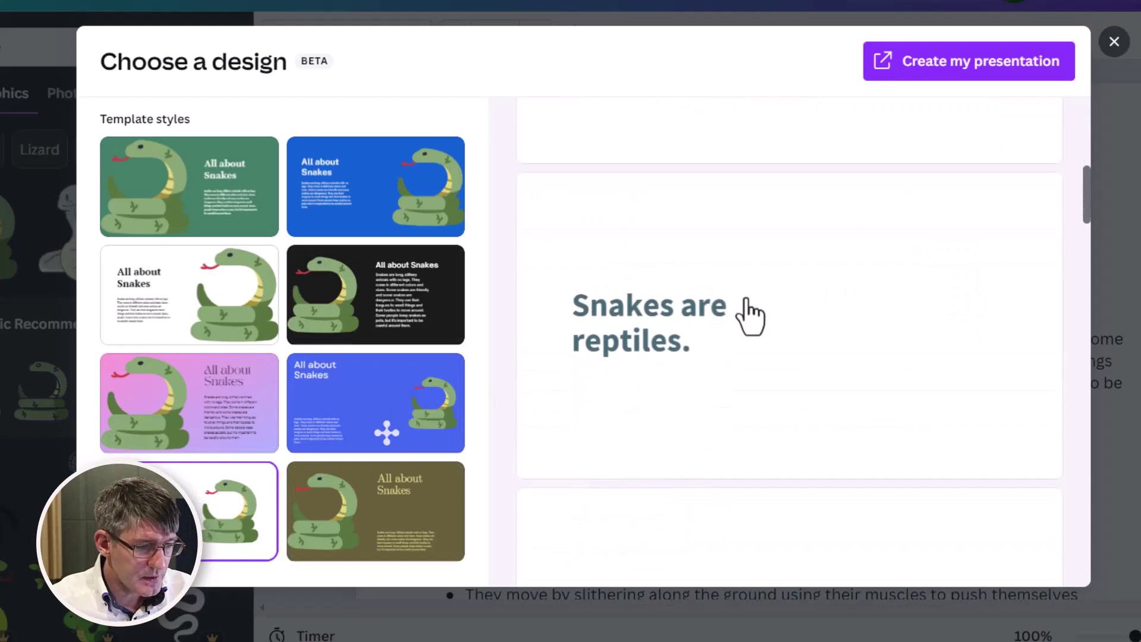
{"action": "scroll", "coordinate": [751, 315], "scroll_direction": "down", "scroll_amount": 2}
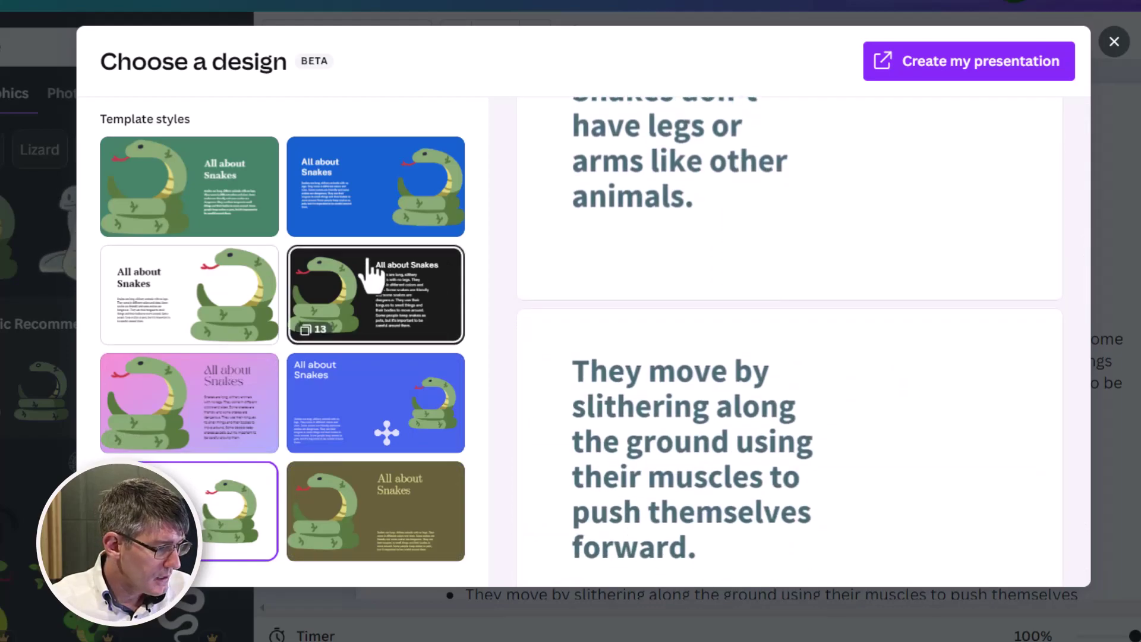
{"action": "left_click", "coordinate": [217, 186]}
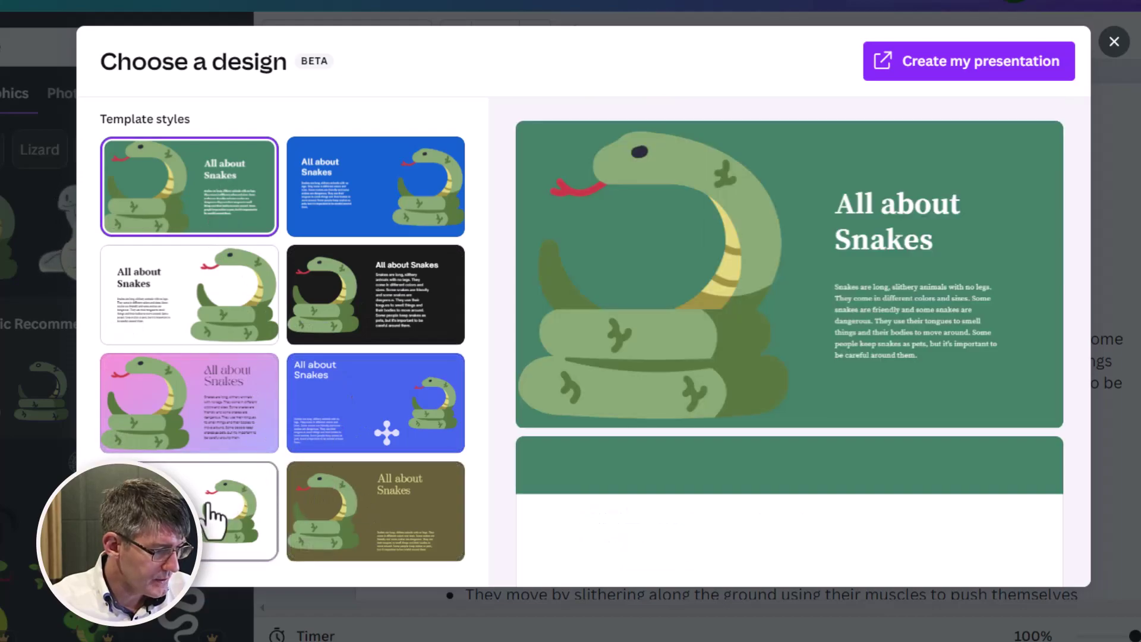
{"action": "left_click", "coordinate": [210, 511]}
{"action": "scroll", "coordinate": [785, 301], "scroll_direction": "down", "scroll_amount": 10}
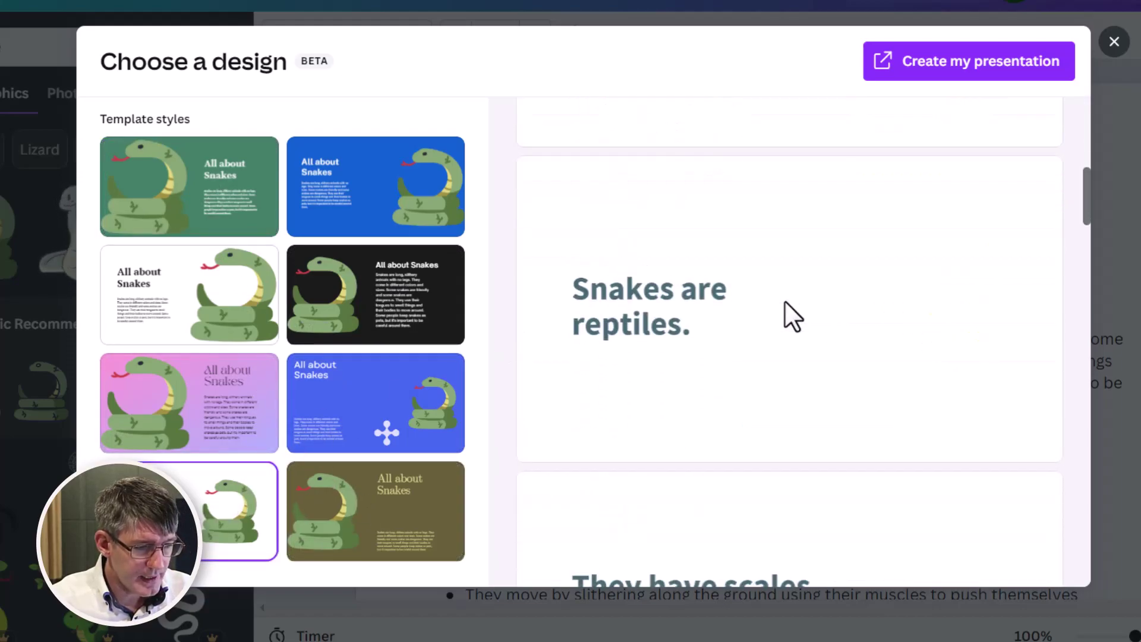
{"action": "scroll", "coordinate": [784, 300], "scroll_direction": "down", "scroll_amount": 4}
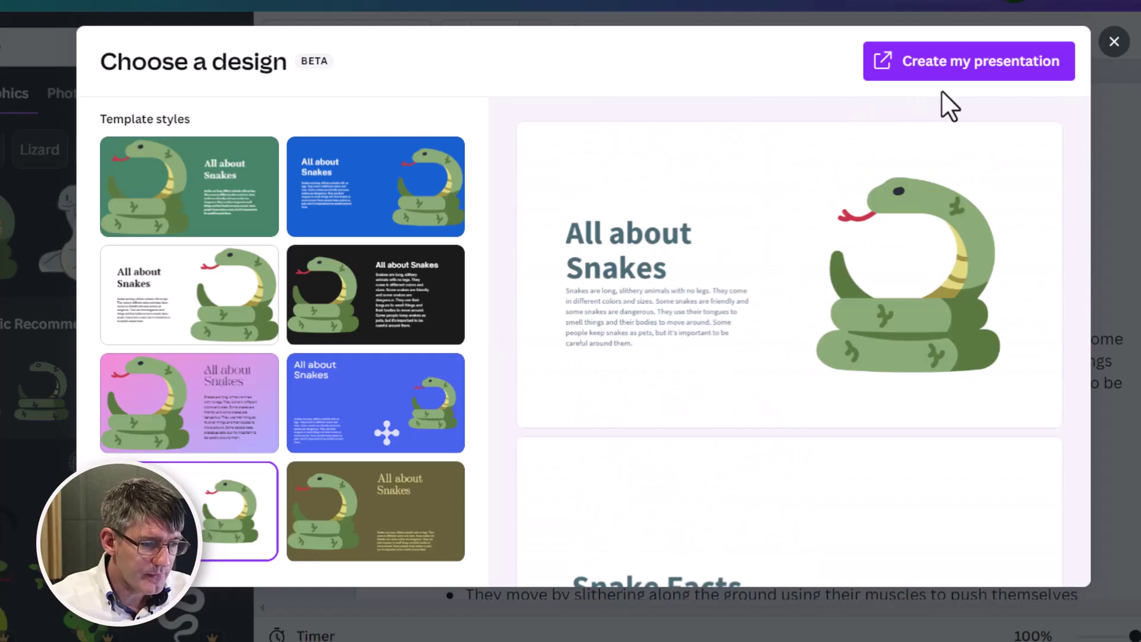
Step: Generate the presentation and review slides 2–4: Snake Facts, Snakes are reptiles, and scales
{"action": "left_click", "coordinate": [998, 77]}
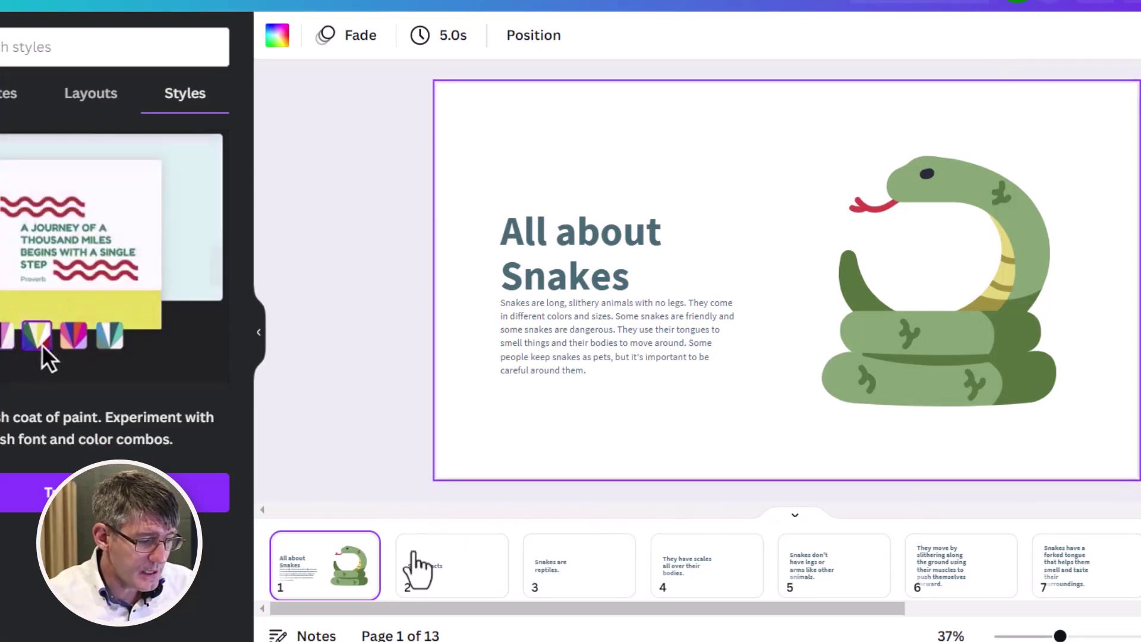
{"action": "left_click", "coordinate": [446, 586]}
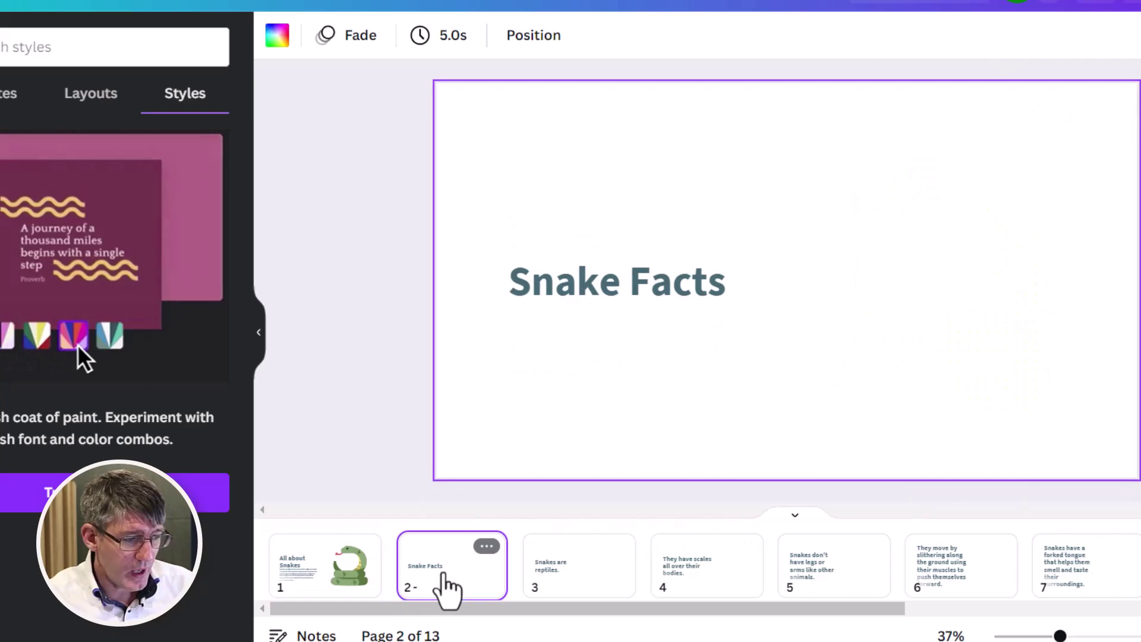
{"action": "left_click", "coordinate": [615, 565]}
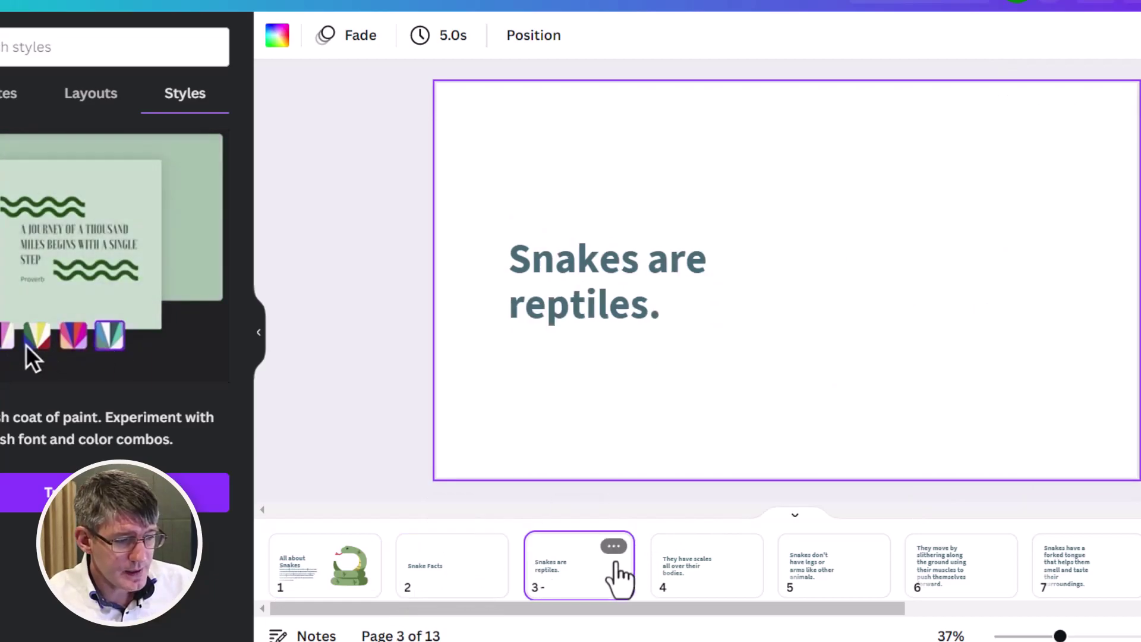
{"action": "left_click", "coordinate": [754, 571]}
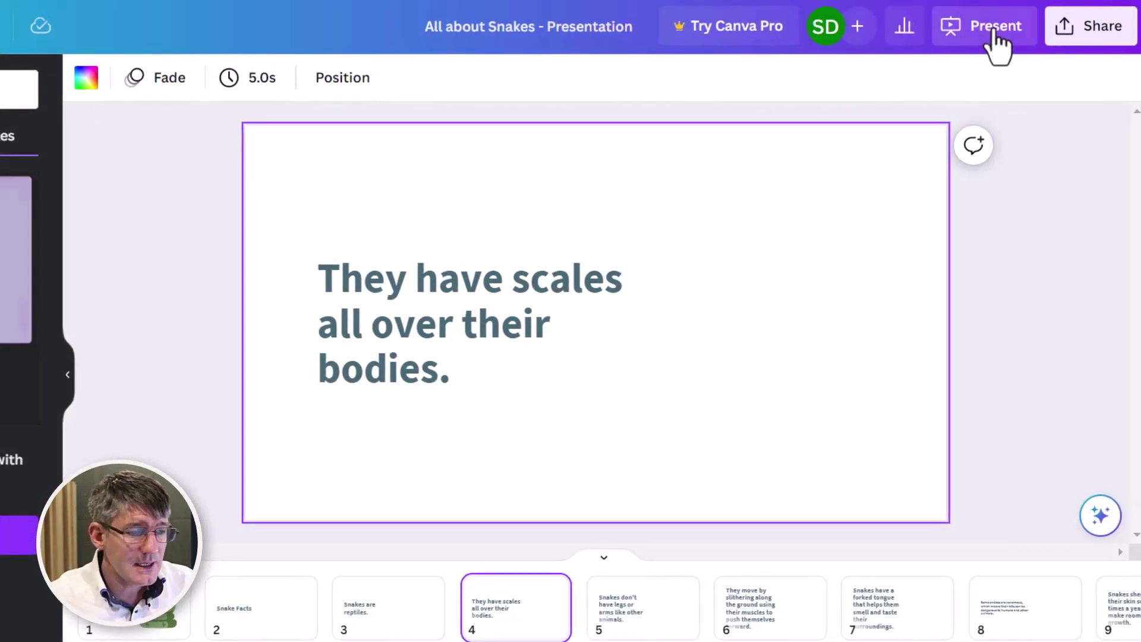
Step: Open the snake deck's Download settings from Share and reveal the file-type list (JPG, PNG, PDF, MP4, GIF)
{"action": "left_click", "coordinate": [1100, 32]}
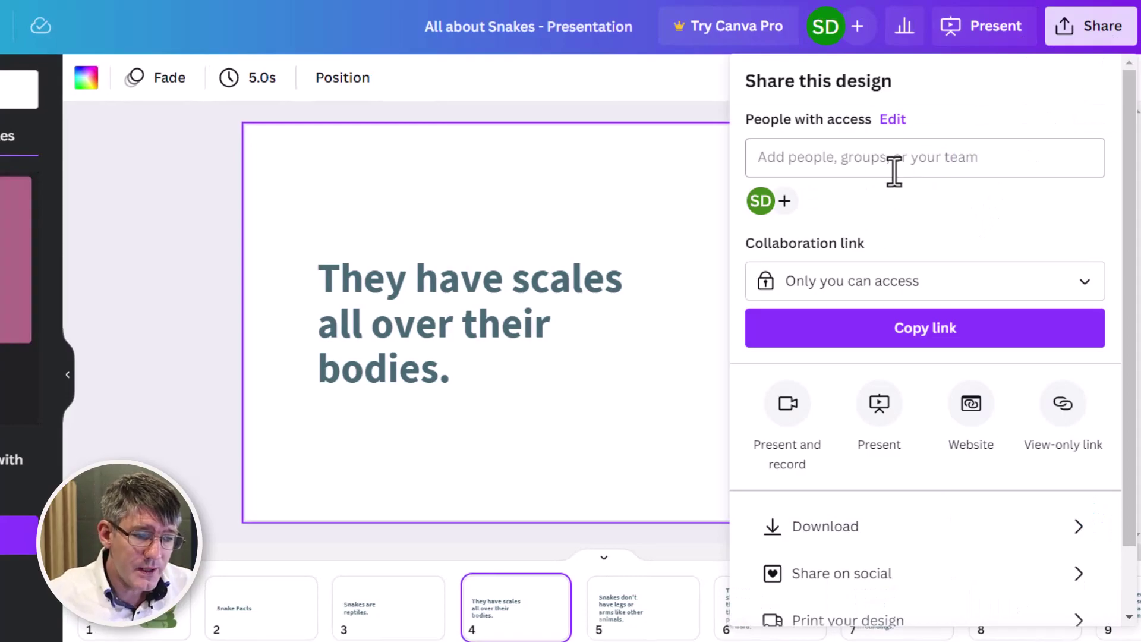
{"action": "scroll", "coordinate": [943, 404], "scroll_direction": "down", "scroll_amount": 2}
{"action": "left_click", "coordinate": [926, 451]}
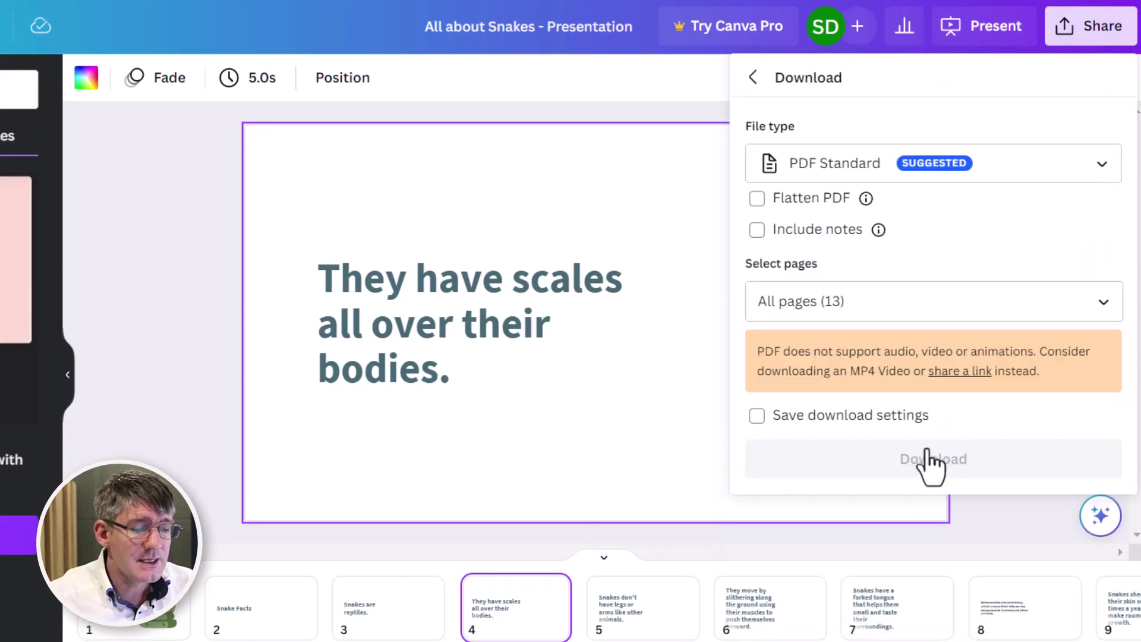
{"action": "left_click", "coordinate": [869, 159]}
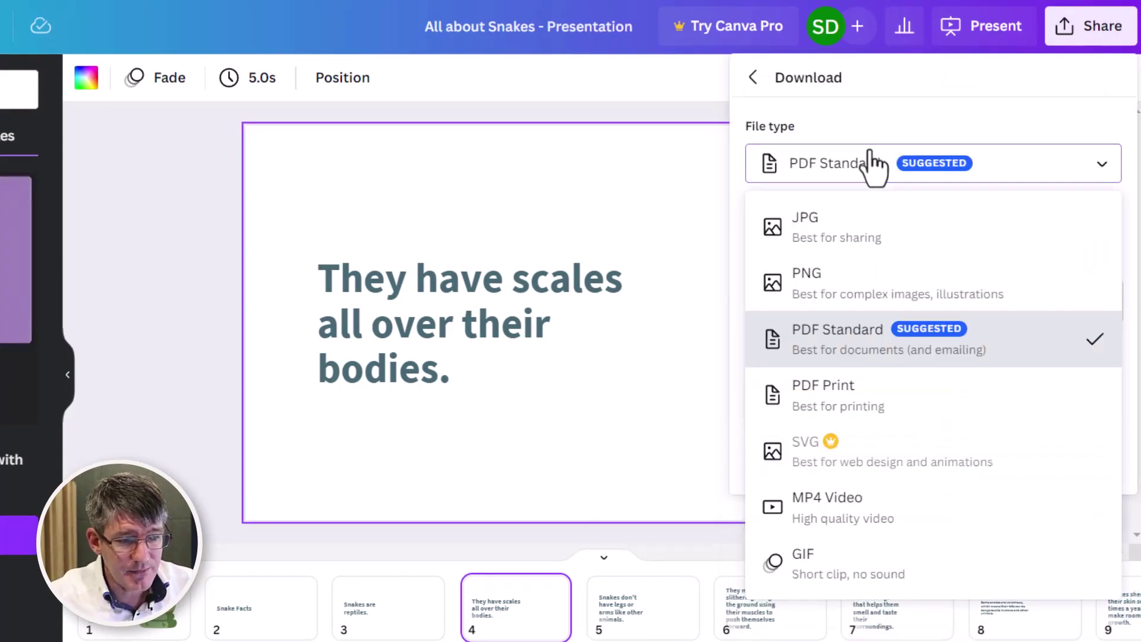